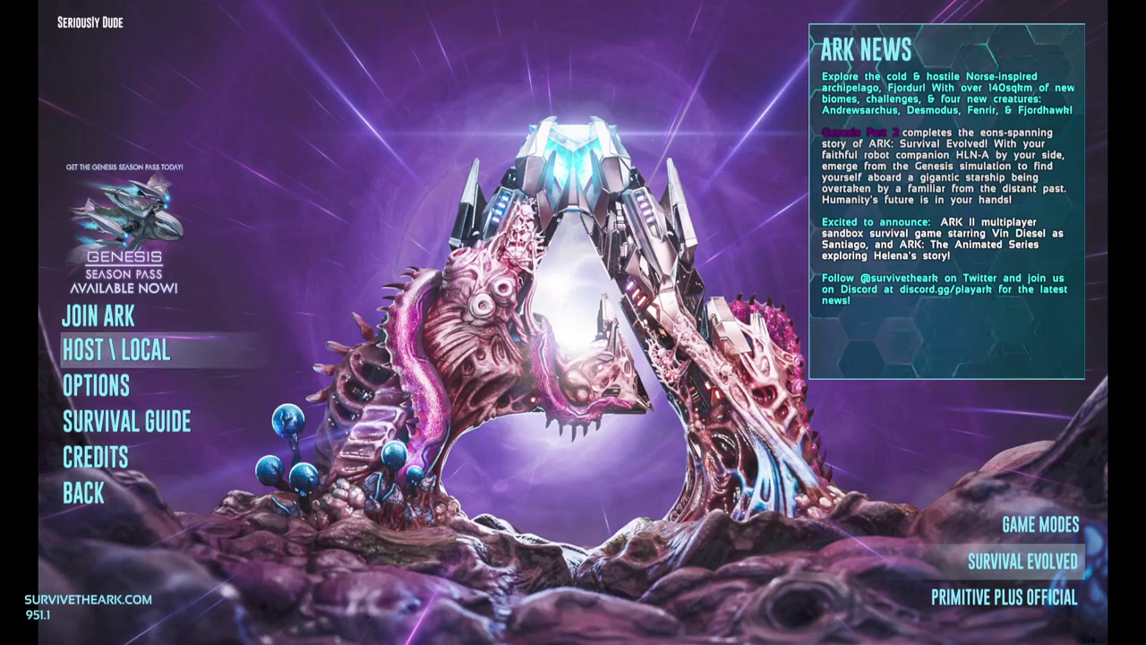
- Open the hosting setup for a non-dedicated Genesis: Part 2 session and enable Private Match
click(116, 349)
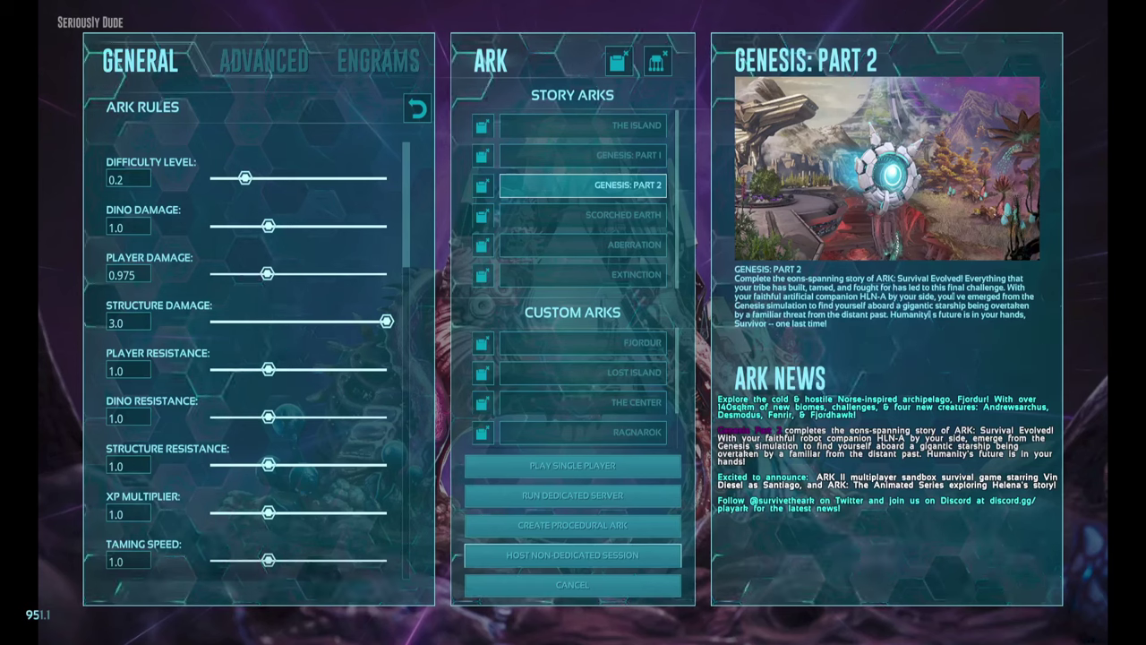
click(572, 554)
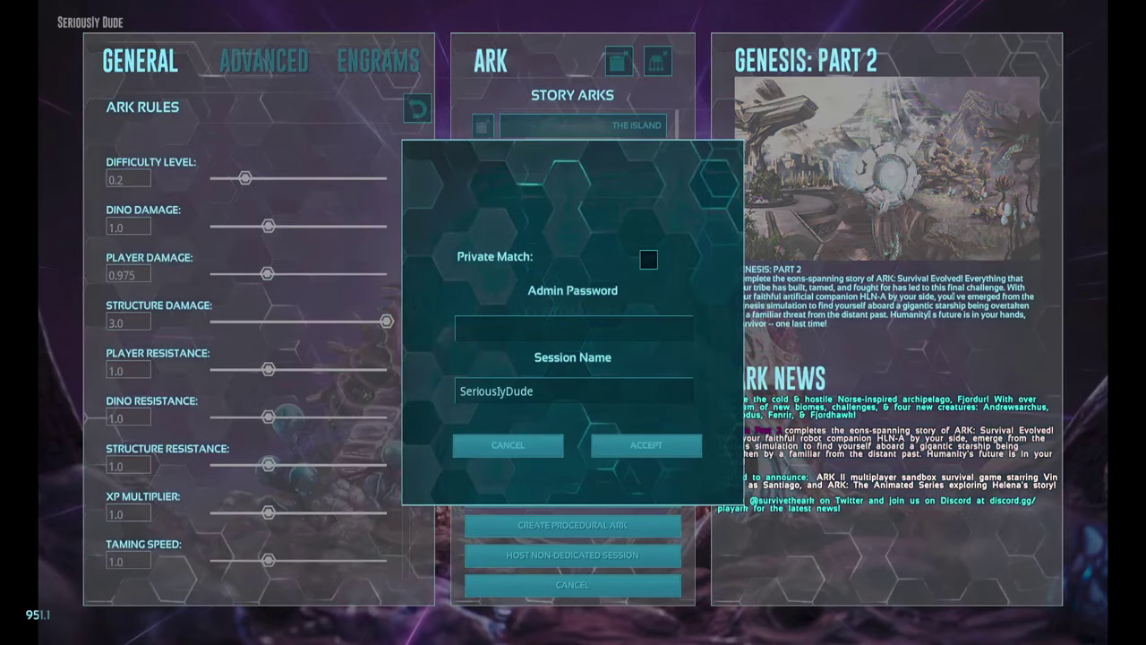
click(648, 258)
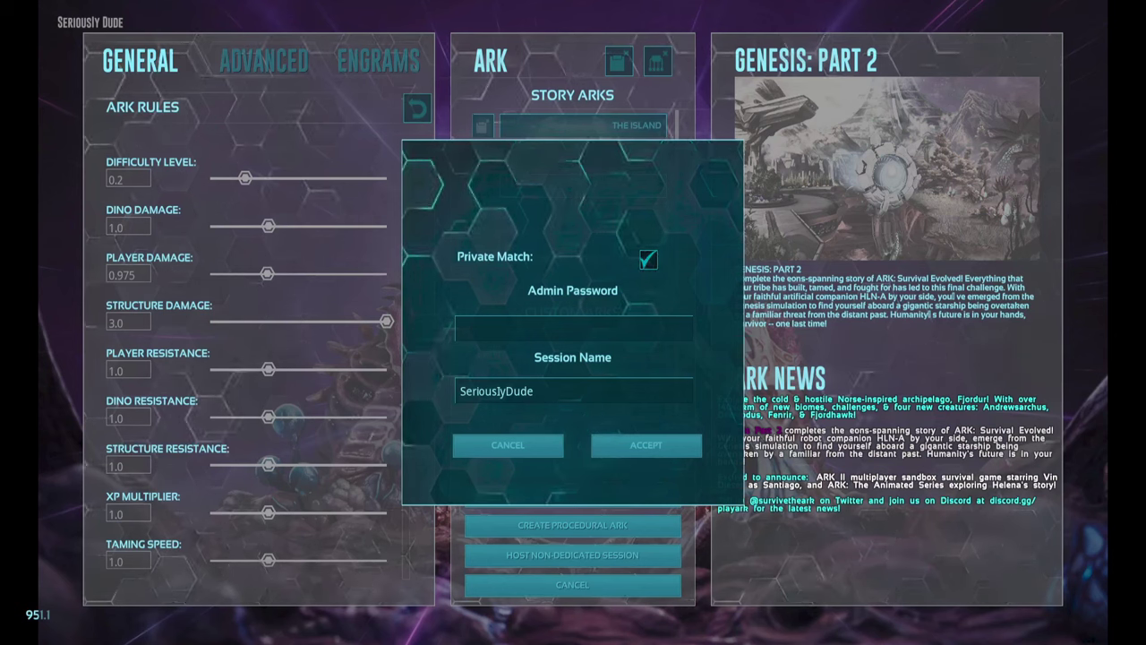
- Try out an admin password, clear it, select the session name text, and dismiss the session setup
click(461, 328)
text(*****)
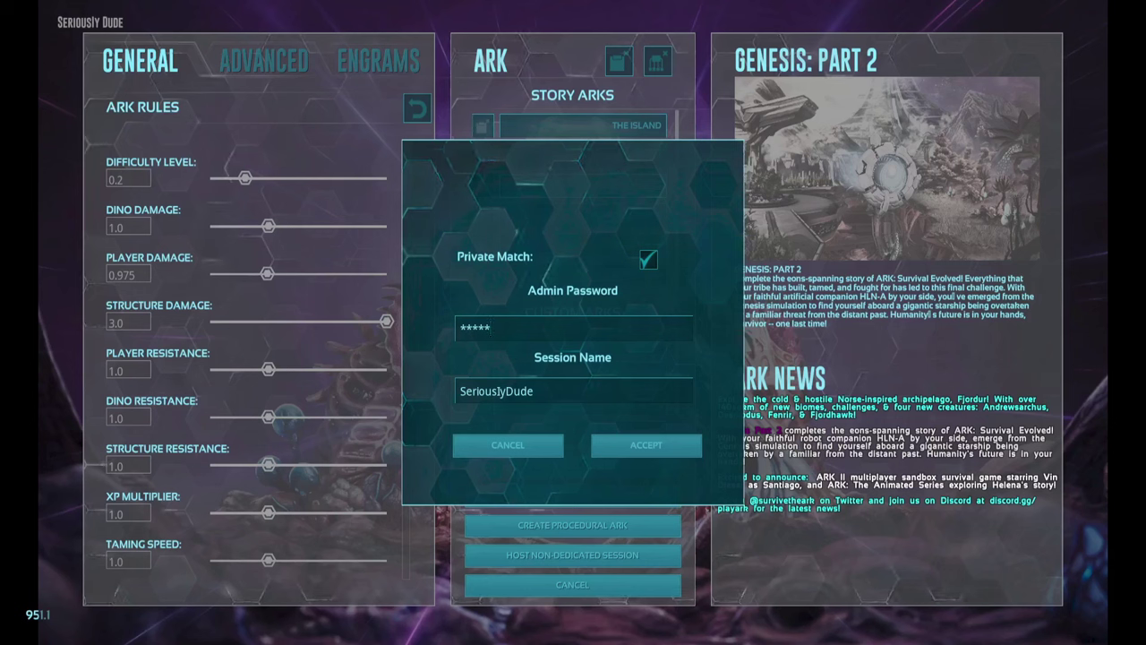
key(BackSpace)
key(BackSpace)
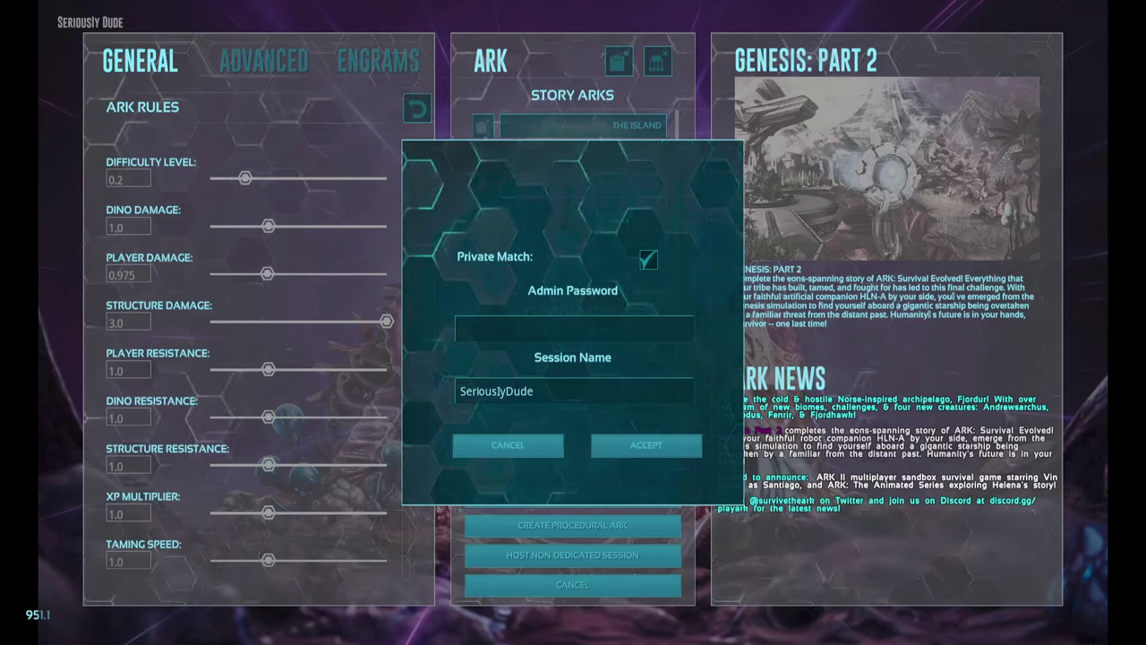
double_click(496, 390)
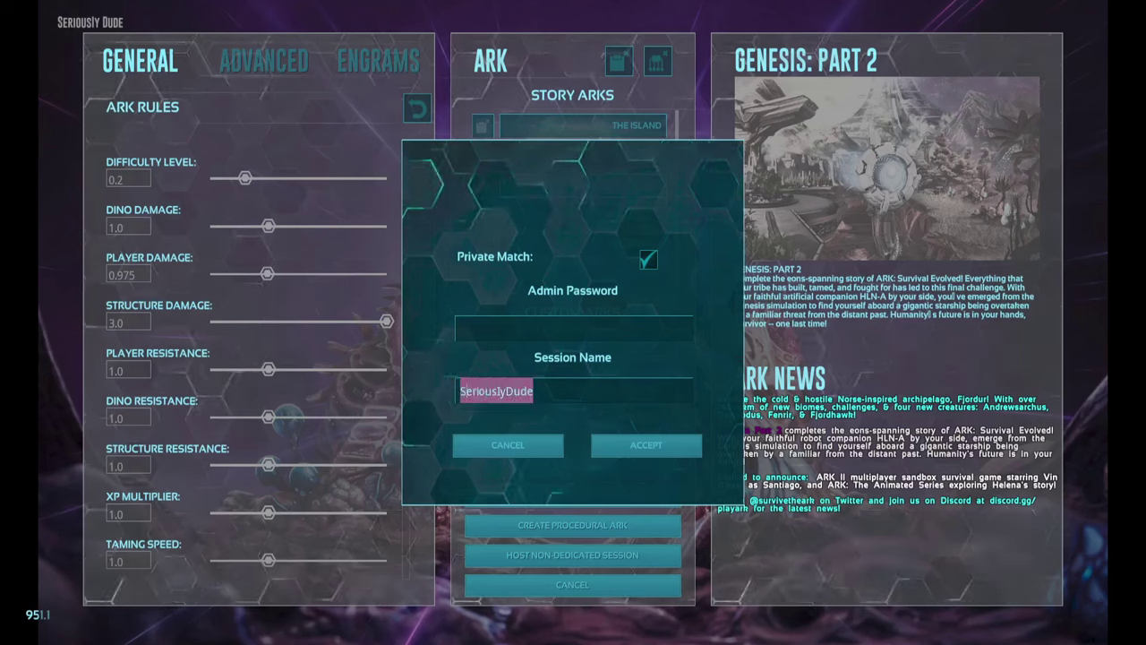
key(Escape)
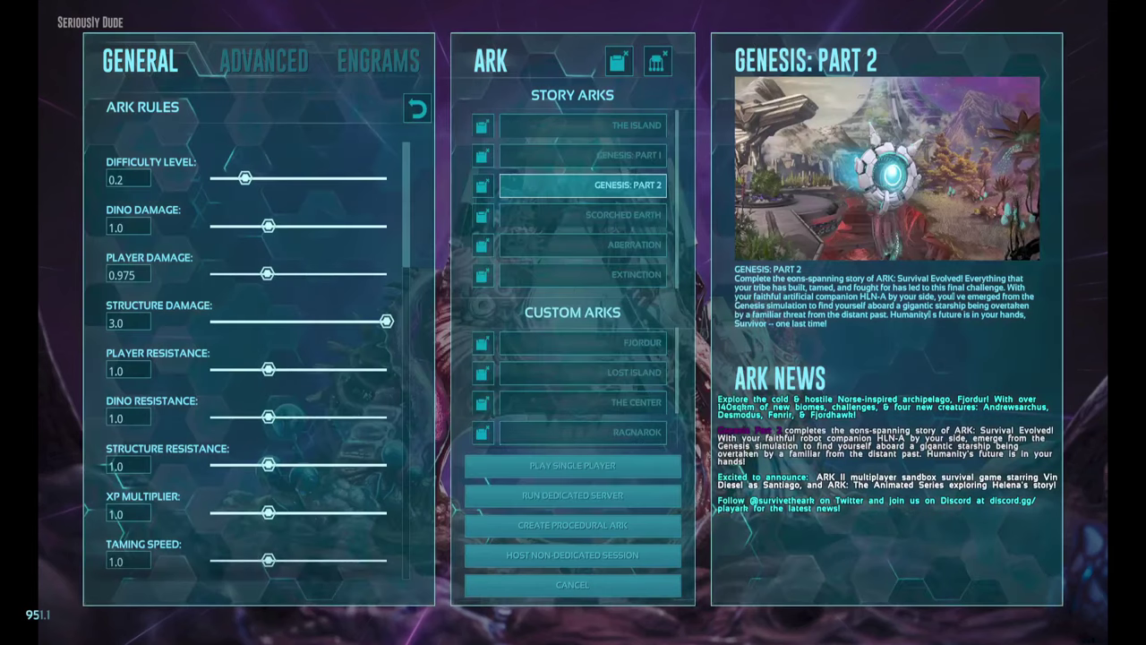
- Leave the hosting page and open the list of joinable ARK sessions
key(Up)
key(Down)
key(Return)
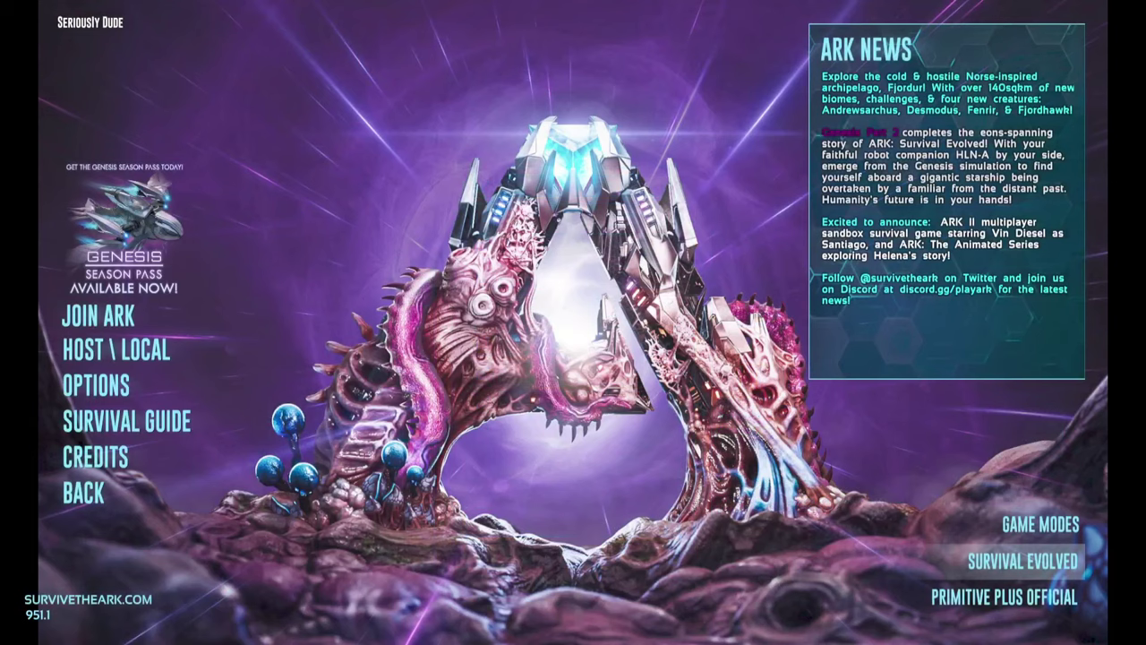
key(Up)
key(Down)
key(Up)
key(Down)
key(Up)
key(Return)
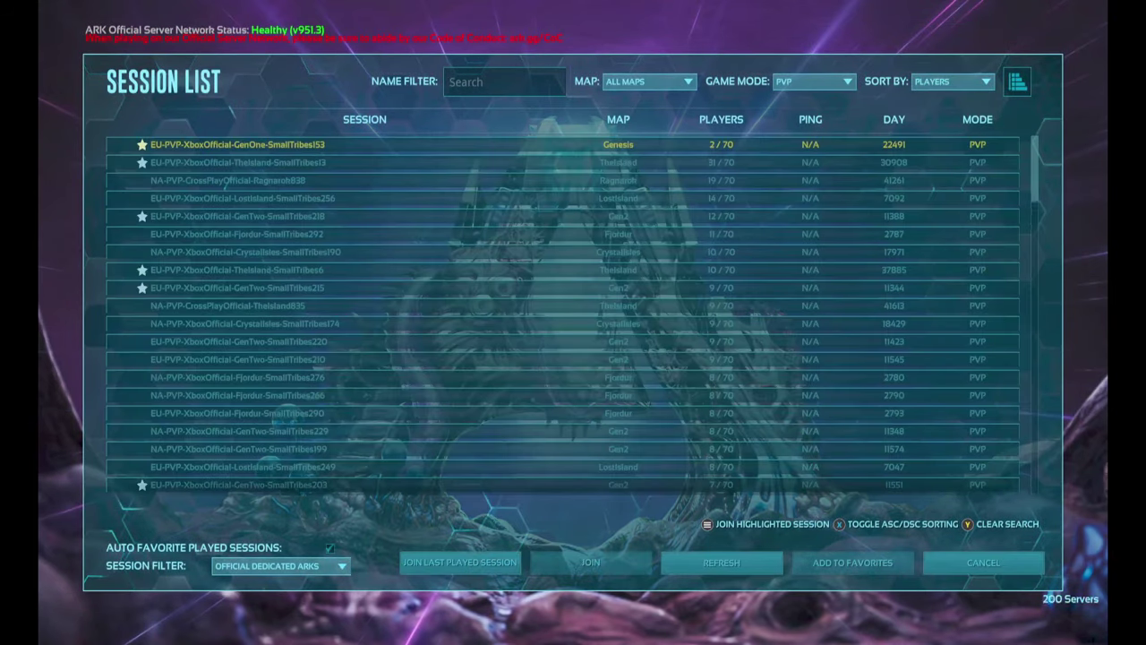
- Filter the session list to Non-Dedicated ARKs
key(Return)
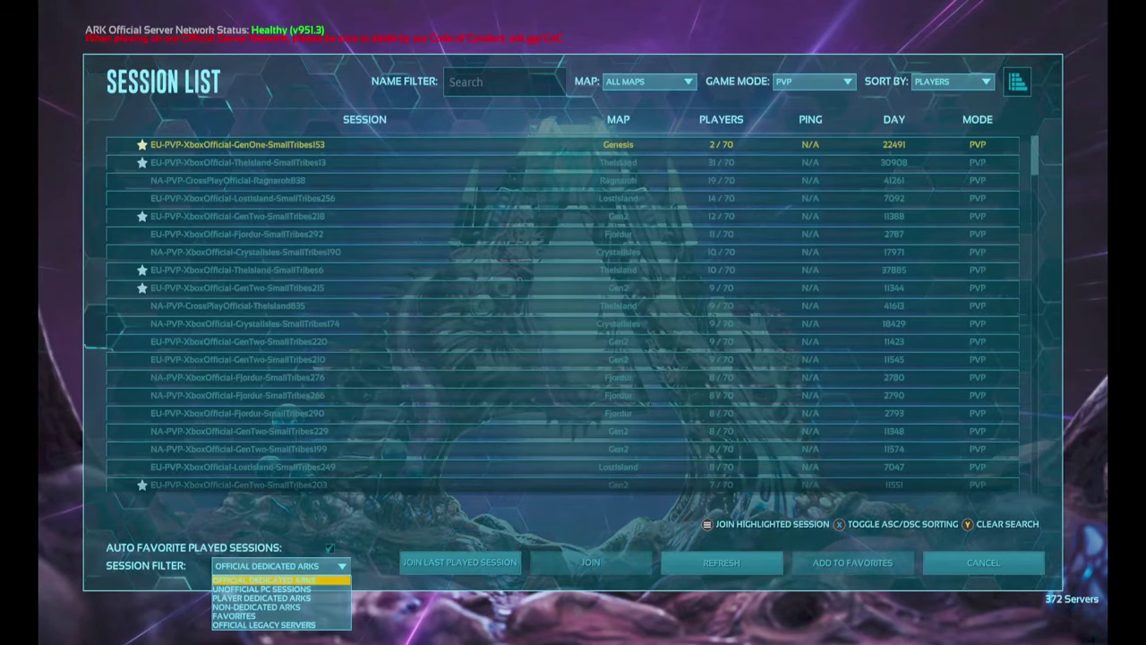
key(Down)
key(Down)
key(Down)
key(Return)
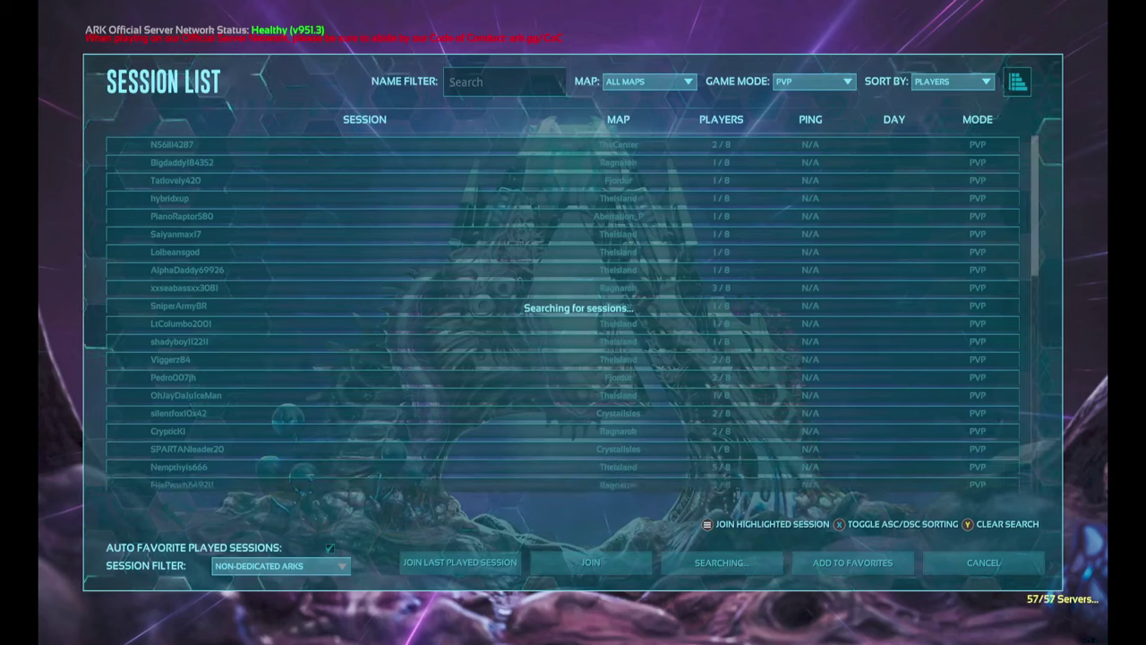
- Switch to the Xbox app, view the first online friend's additional profile actions such as Invite to party, and check the notifications
key(alt+Tab)
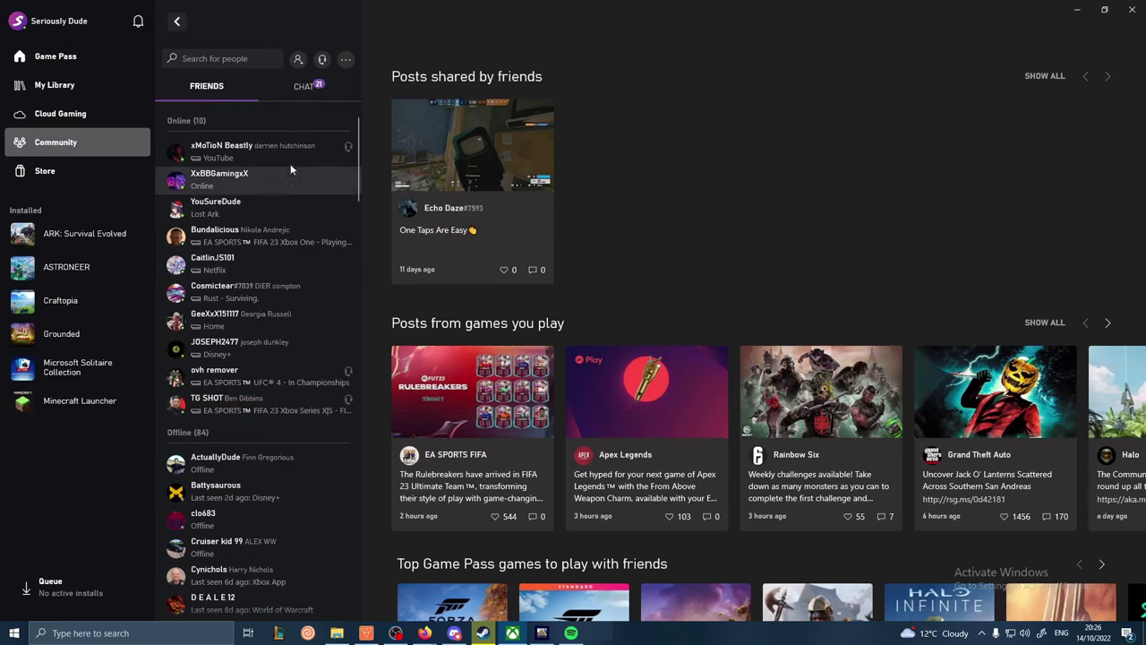
click(280, 151)
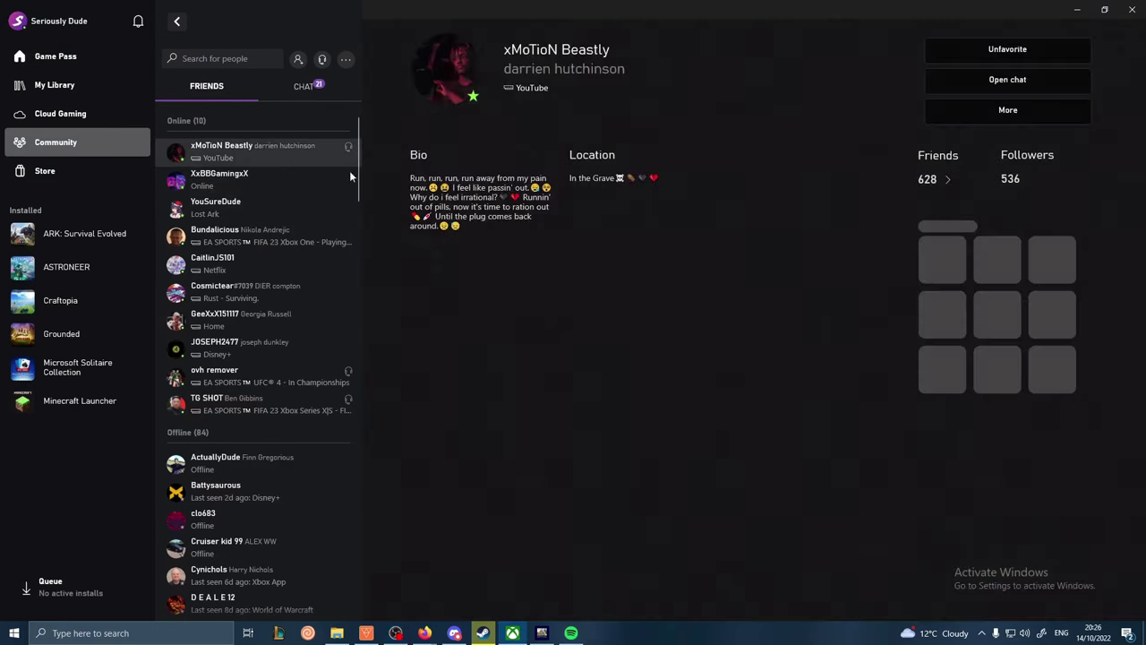
click(993, 111)
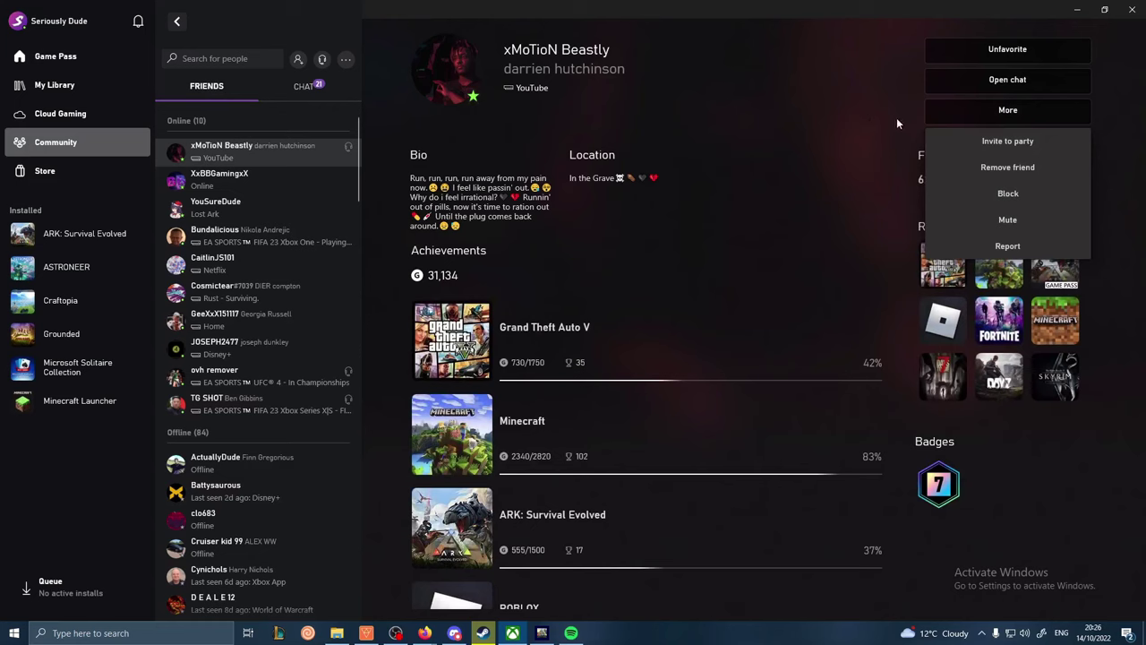
click(814, 94)
click(949, 110)
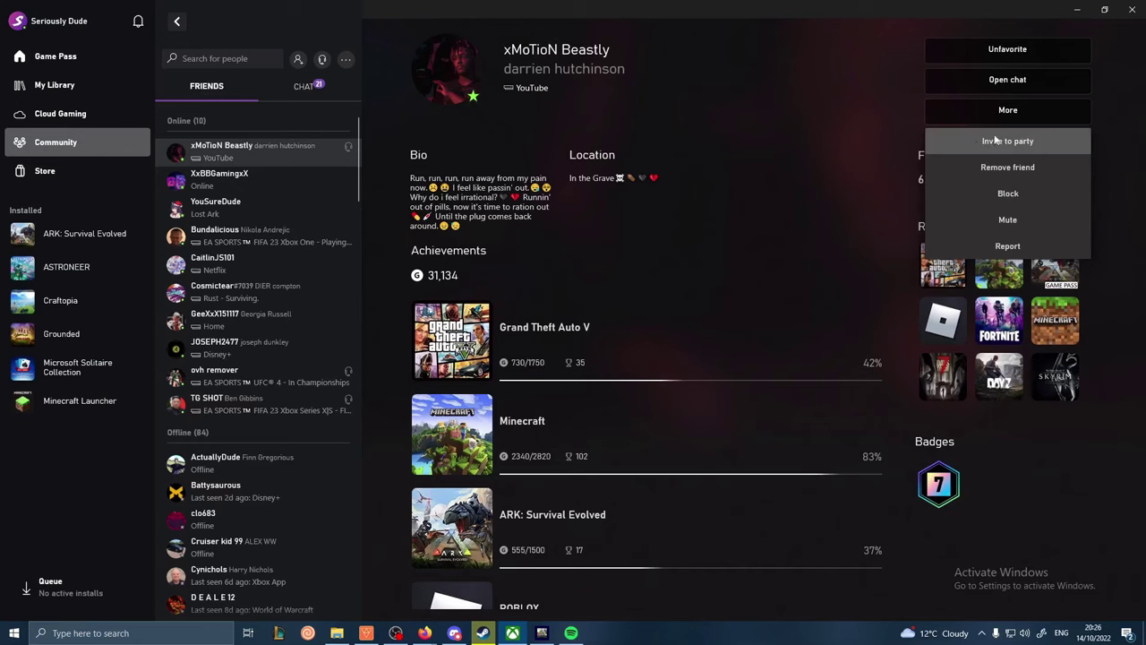
click(839, 106)
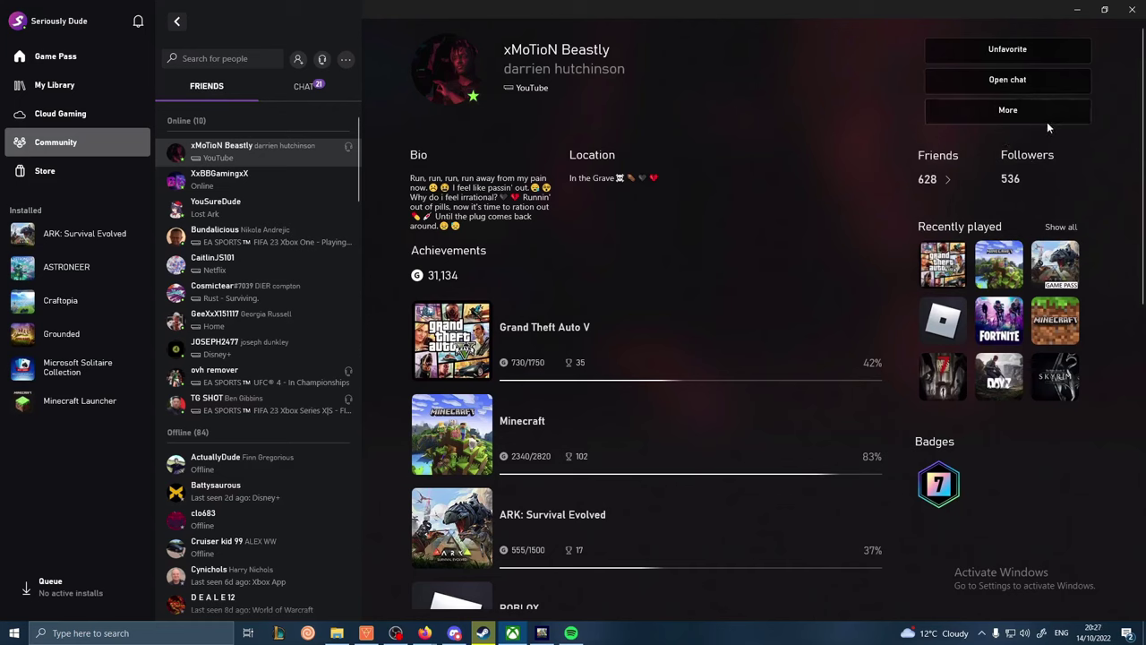
click(138, 20)
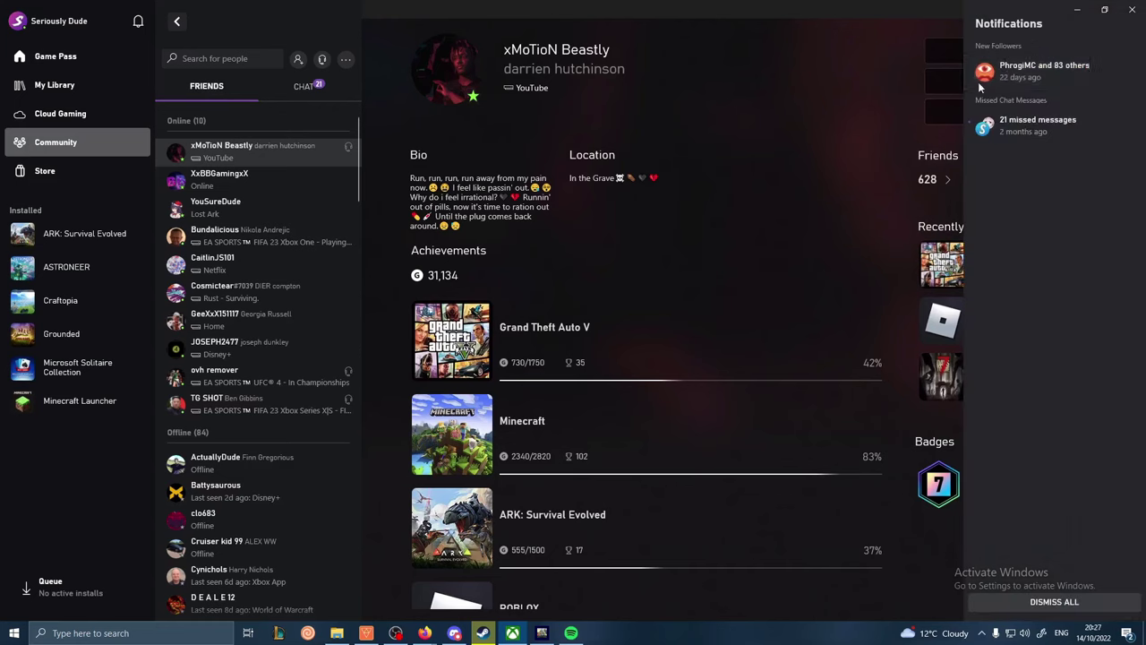
click(778, 50)
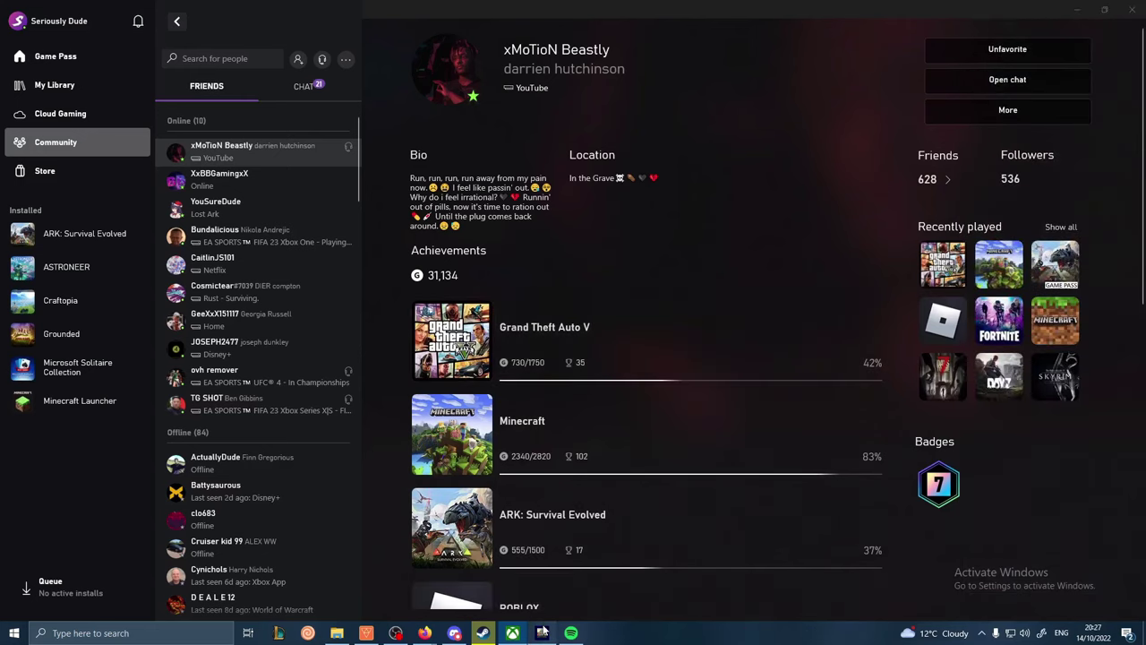
- Switch back to ARK: Survival Evolved and filter the session list to Official Dedicated ARKs
click(541, 633)
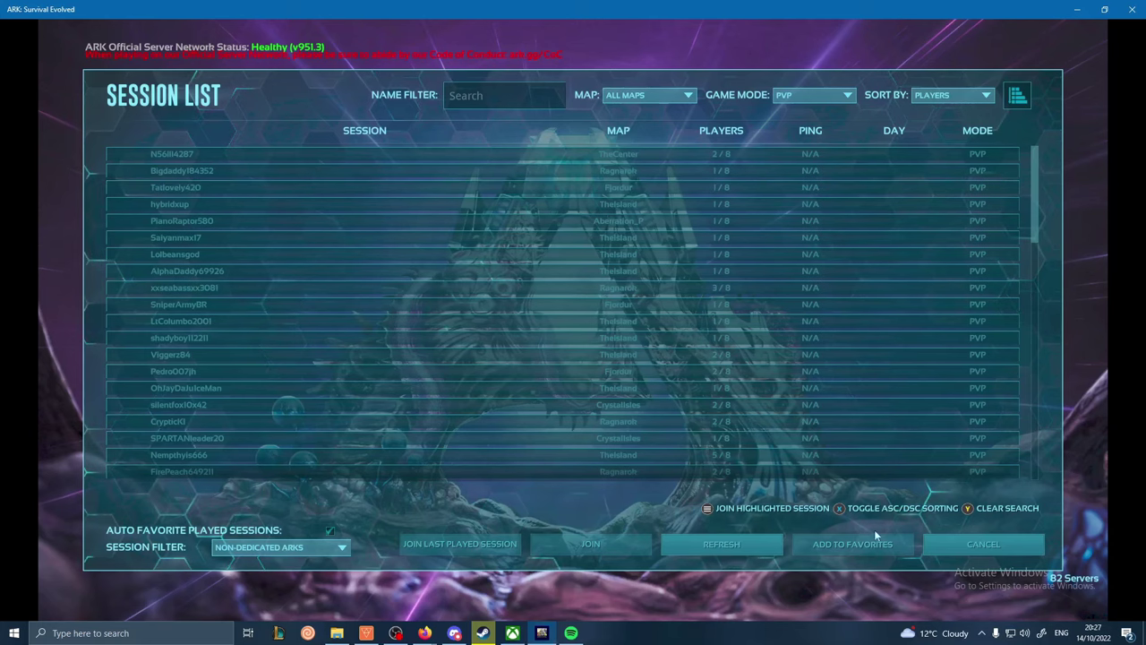
click(250, 550)
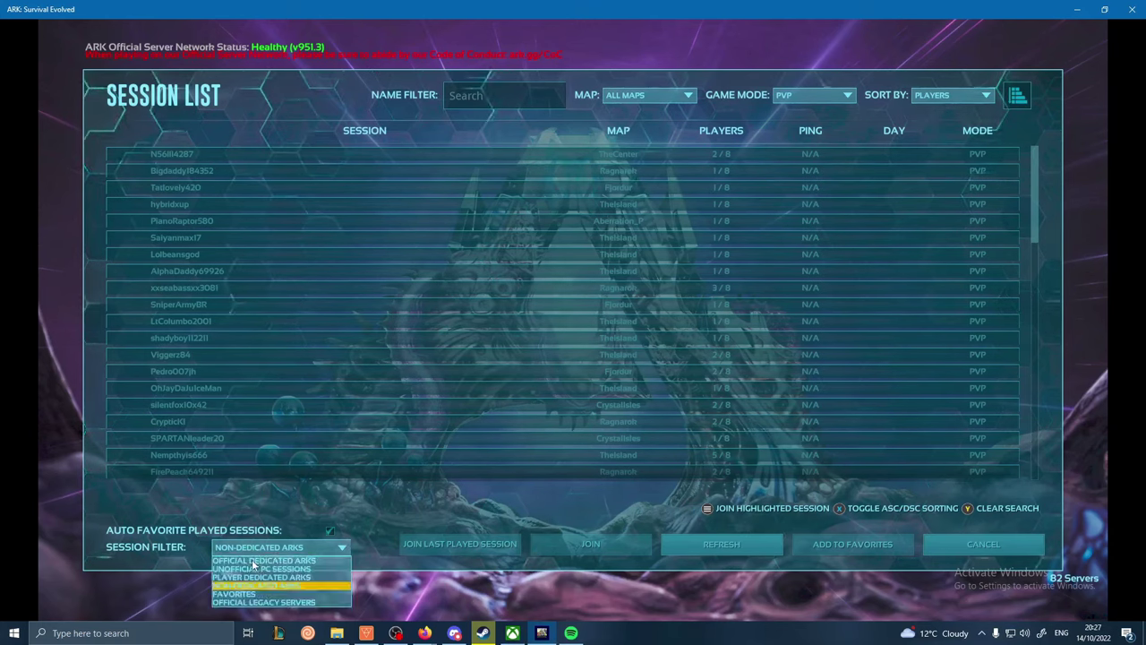
click(254, 562)
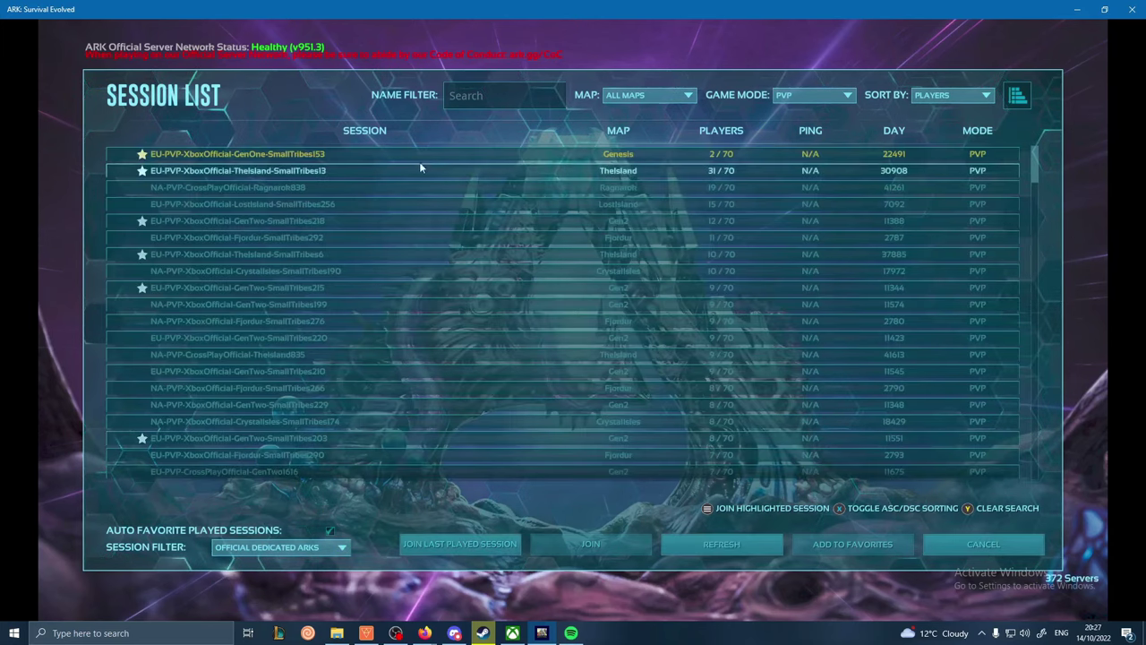
- Search the official sessions for 290, select the matching Fjordur server, and leave the session list without joining
scroll(461, 288, down, 3)
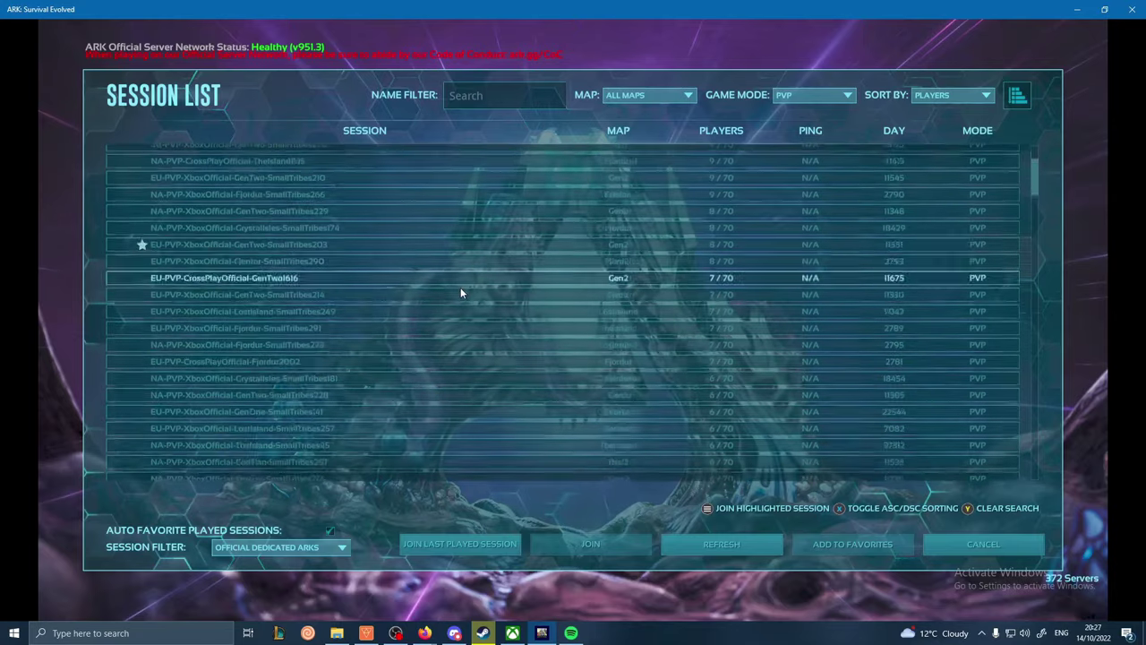
scroll(459, 283, up, 2)
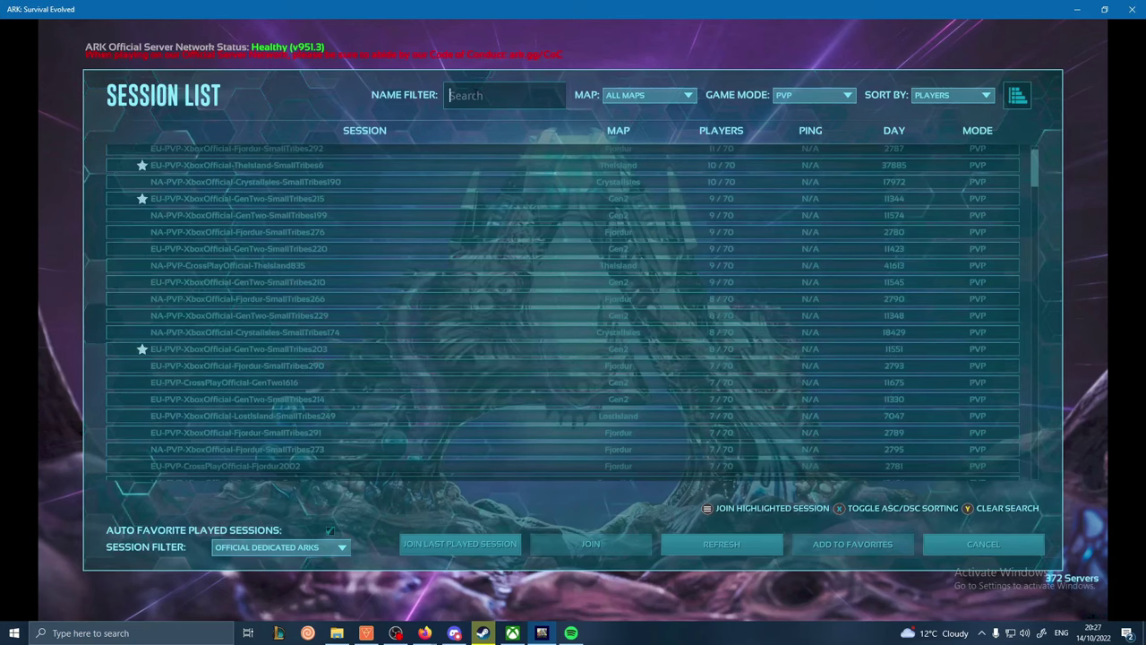
text(290)
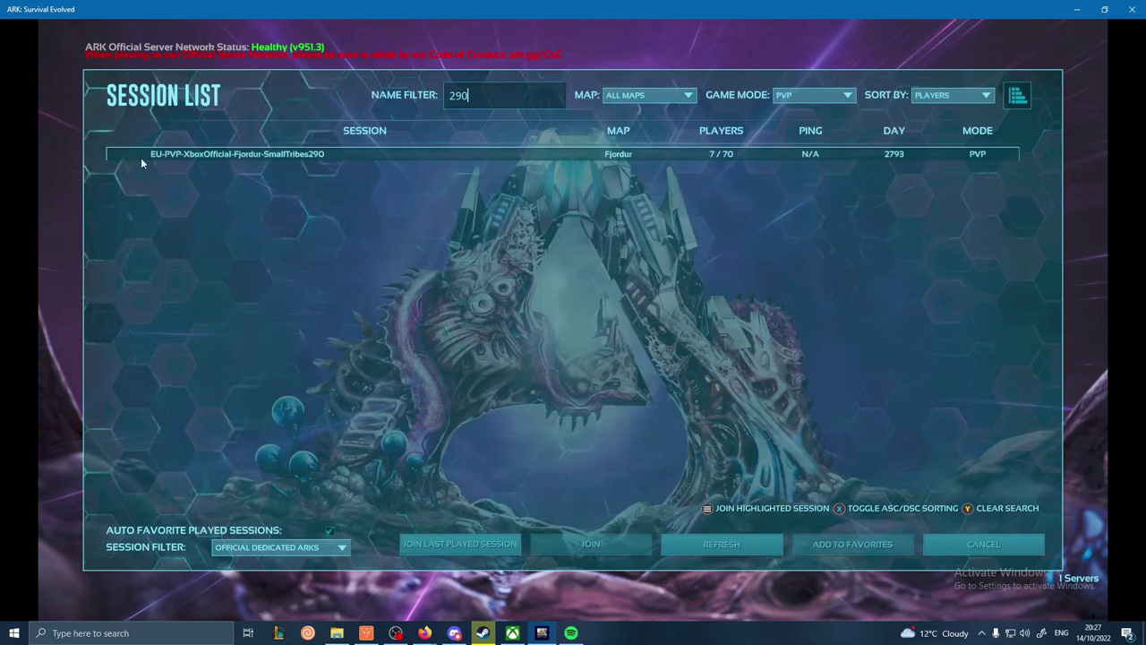
click(339, 154)
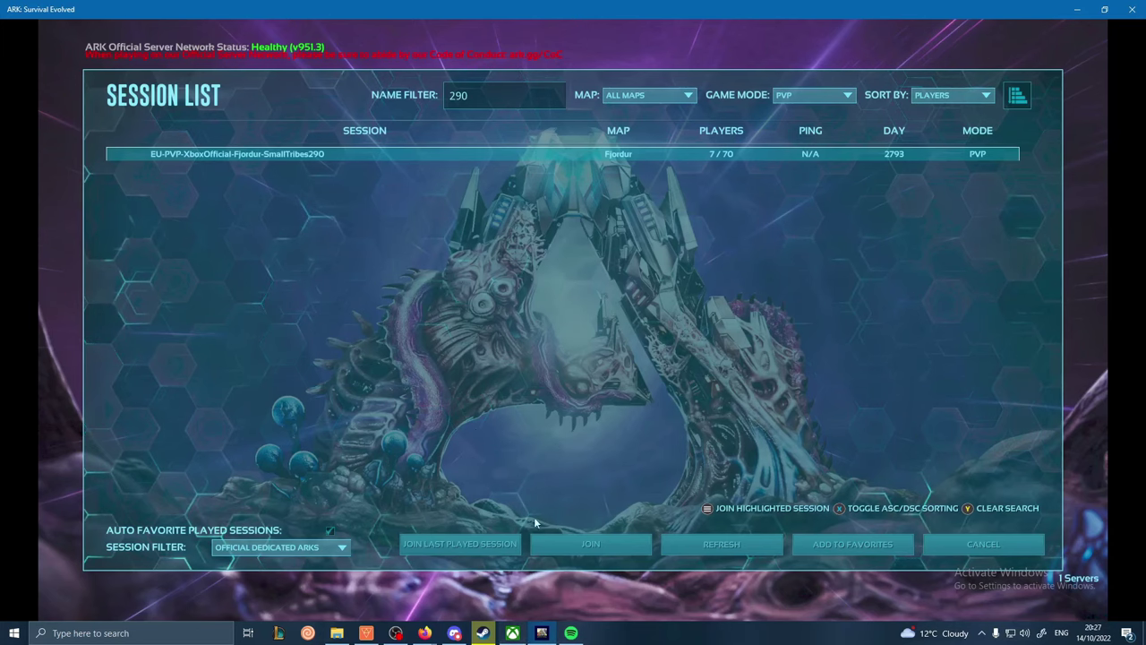
click(971, 548)
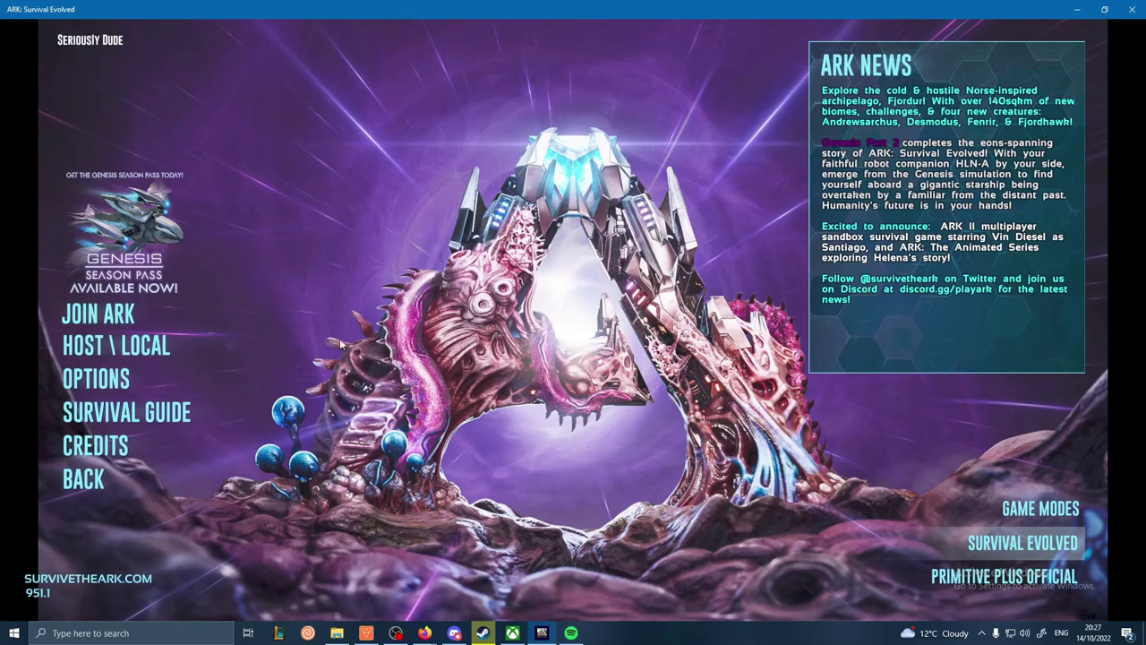
- Look over the Host \ Local options, including running a dedicated server, and return to the main menu
click(236, 359)
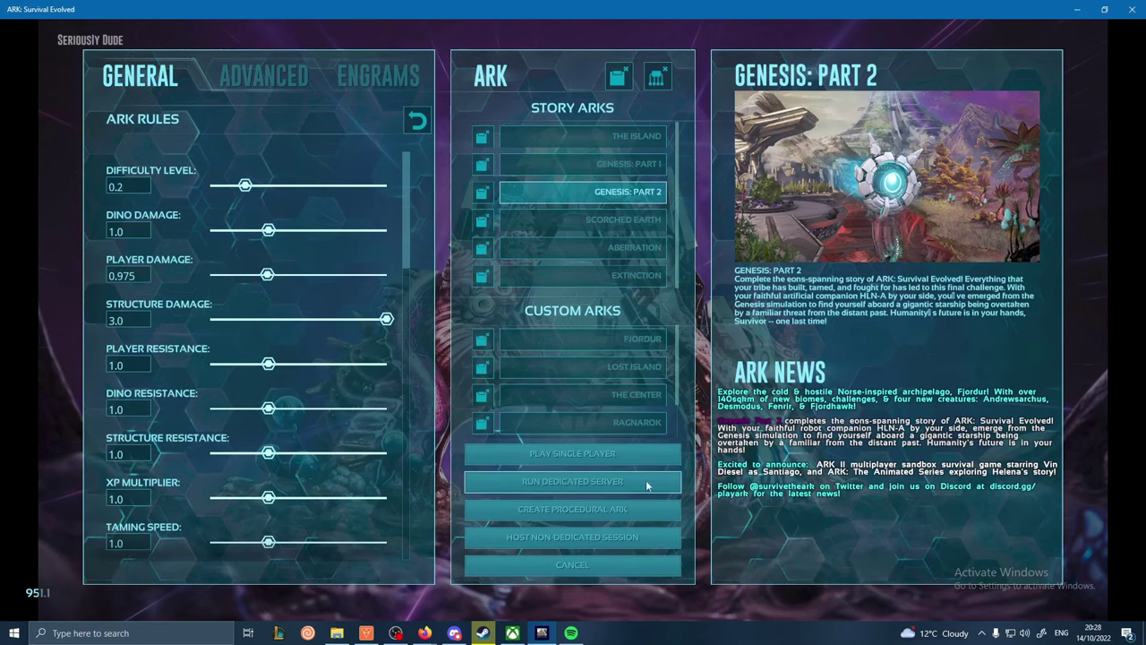
click(600, 565)
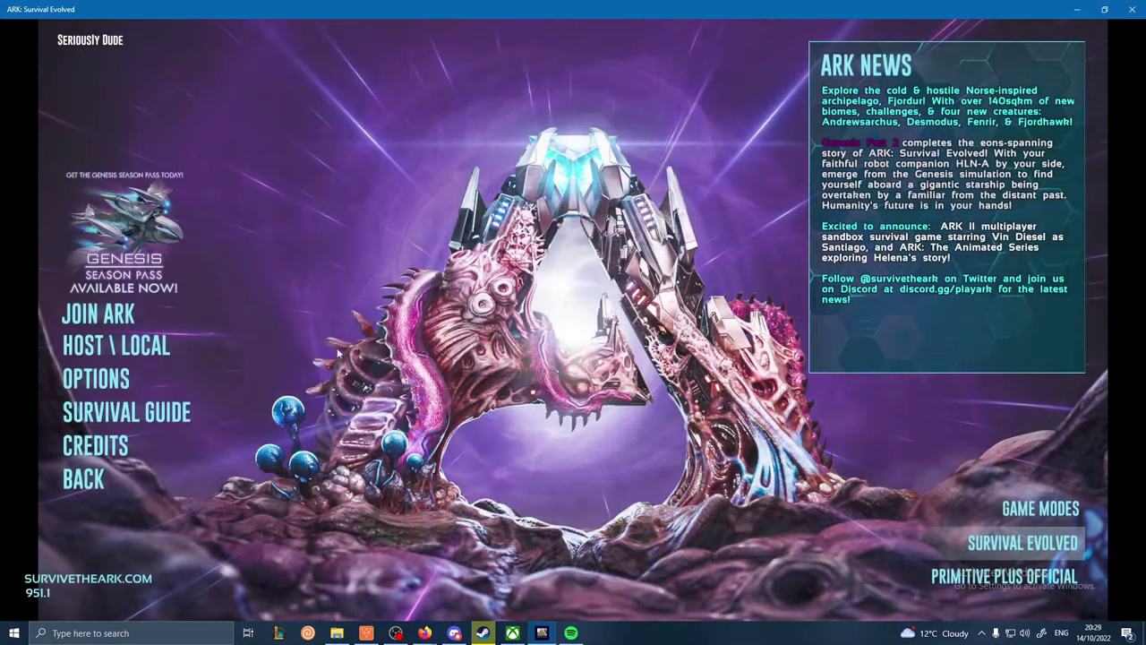
- Open the list of joinable sessions and filter it to Unofficial PC Sessions
click(178, 319)
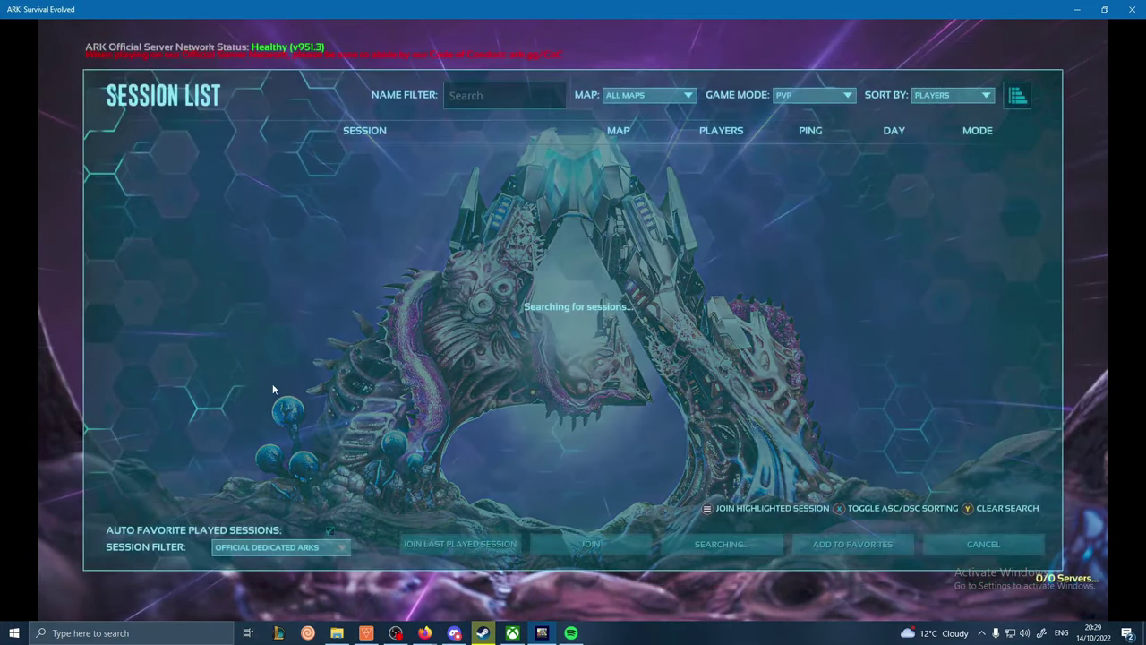
click(279, 547)
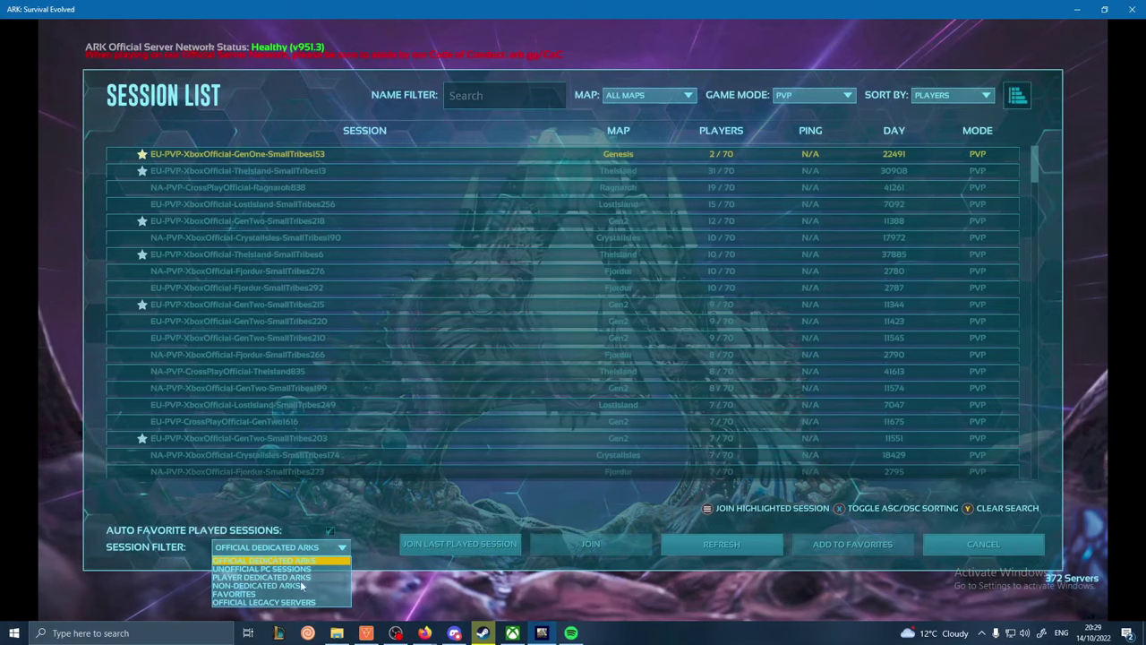
click(268, 569)
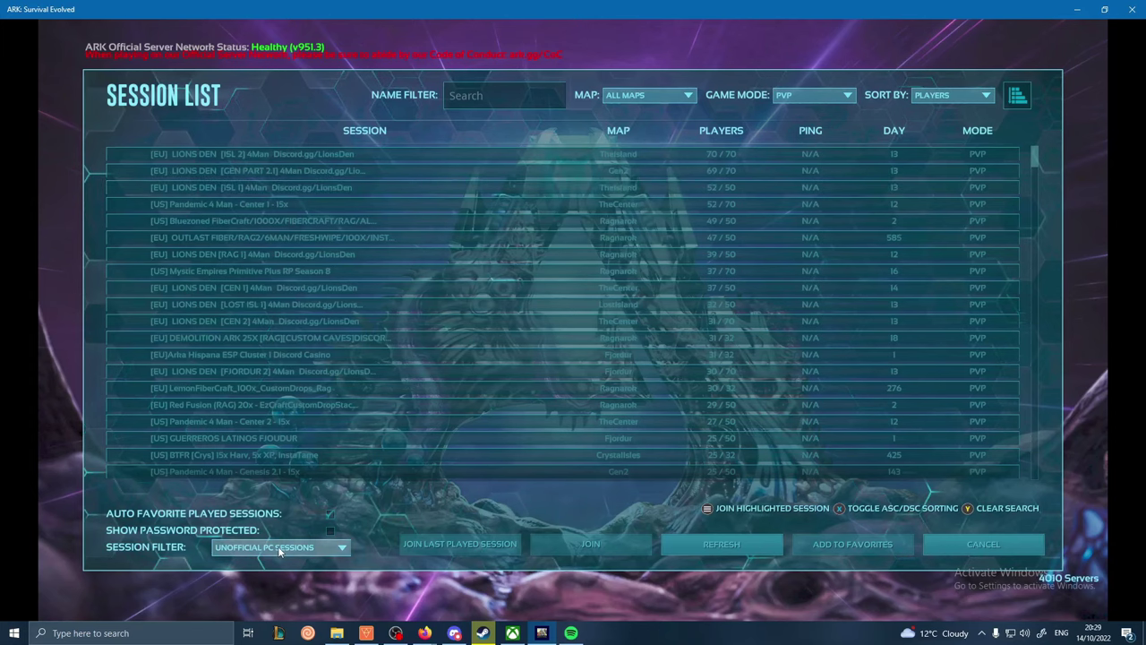
- Set the session filter back to Official Dedicated ARKs and return to the main menu
click(246, 548)
click(249, 561)
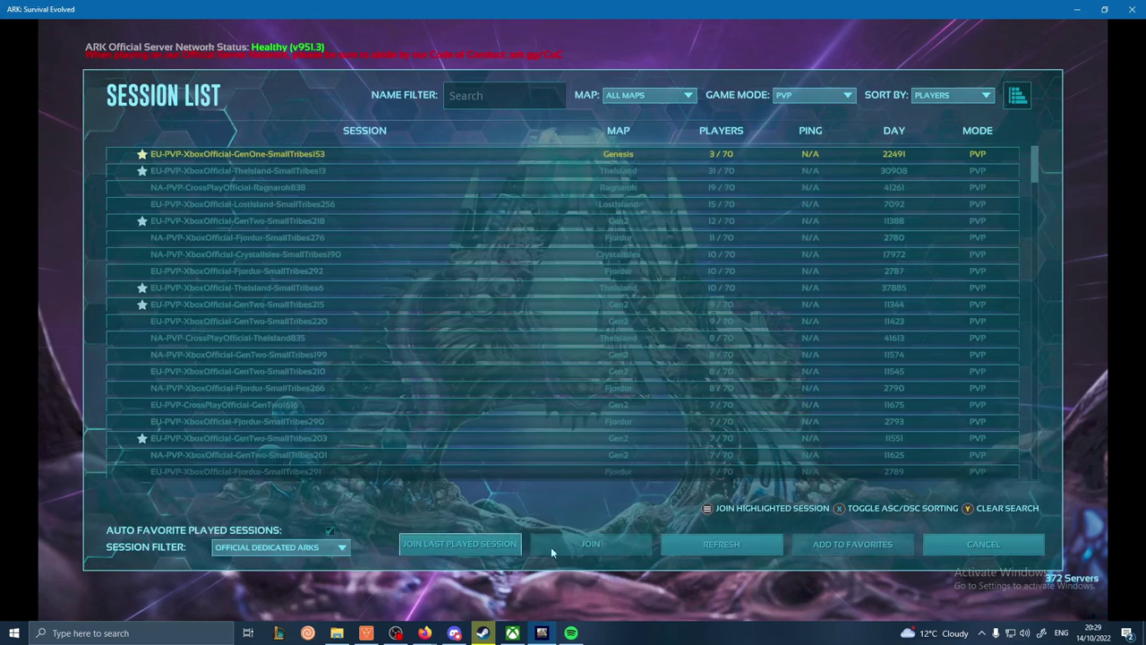
click(983, 545)
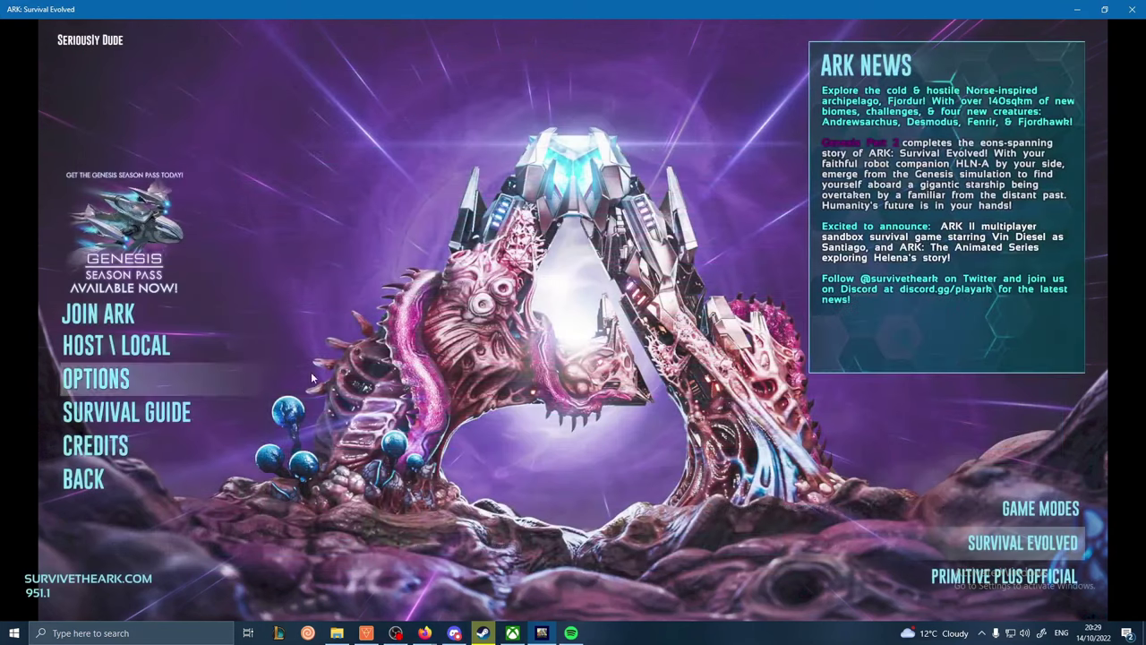
- Switch to Firefox and compare the Tricer and Rex plans on ElixirNode's ARK hosting page, highlighting the storage types and Auto Mod Manager
key(alt+Tab)
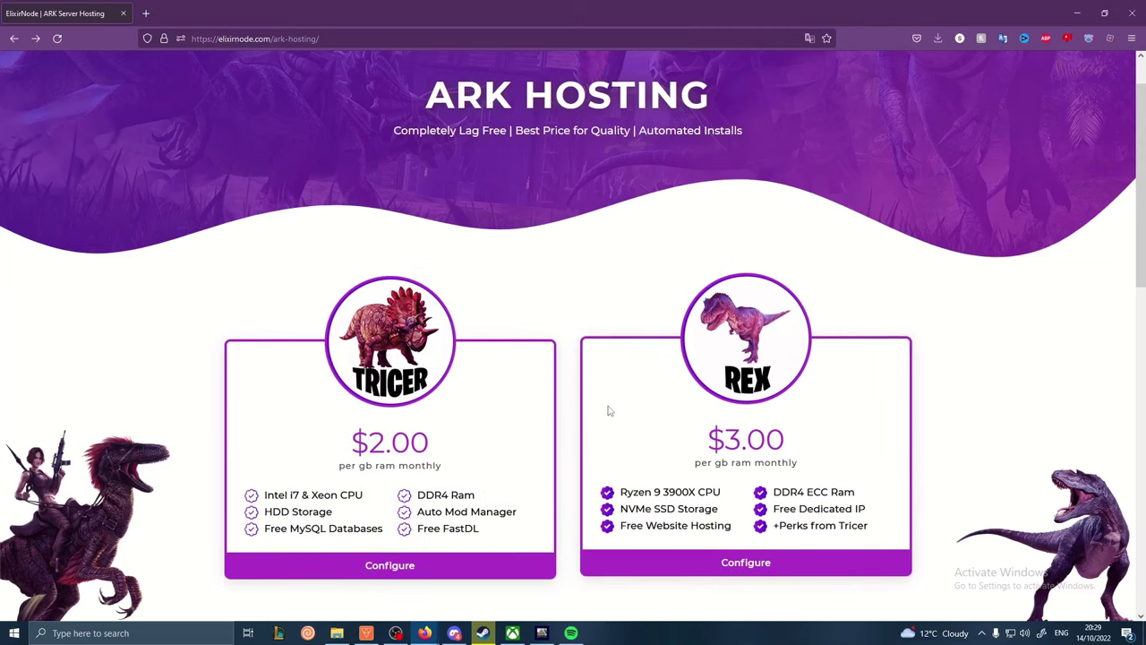
drag(629, 507, 659, 437)
click(658, 437)
drag(730, 515, 620, 510)
drag(333, 511, 263, 511)
click(502, 492)
drag(415, 509, 532, 511)
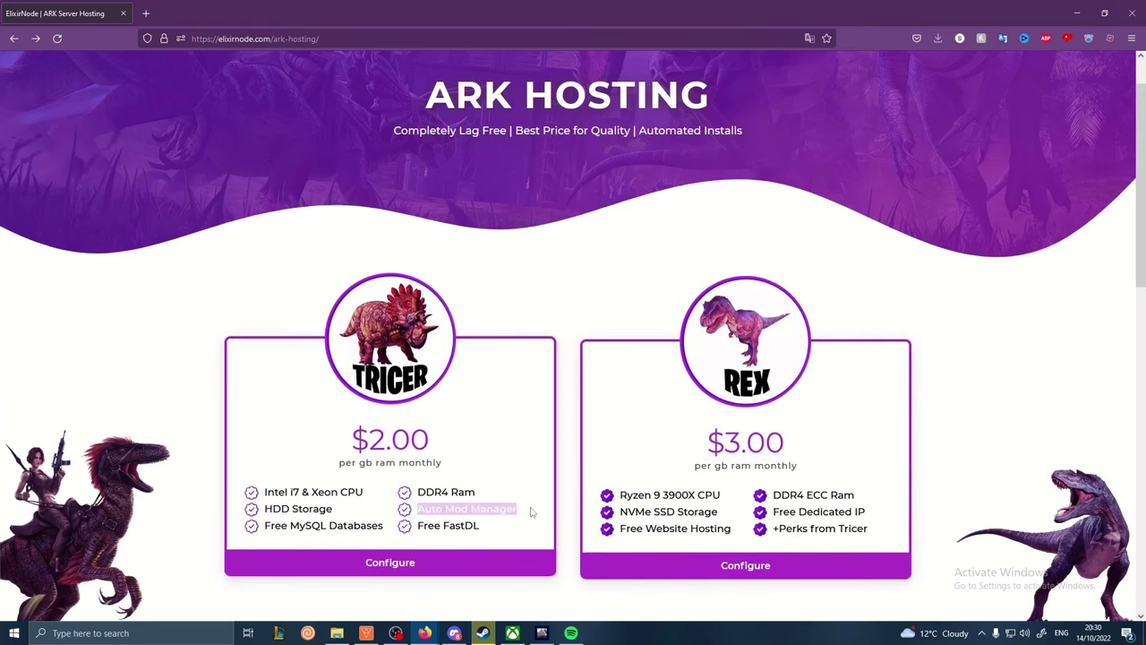
- On Nitrado's ARK Server Hosting page, switch the 10-slot package's platform from PC to Mobile
click(516, 509)
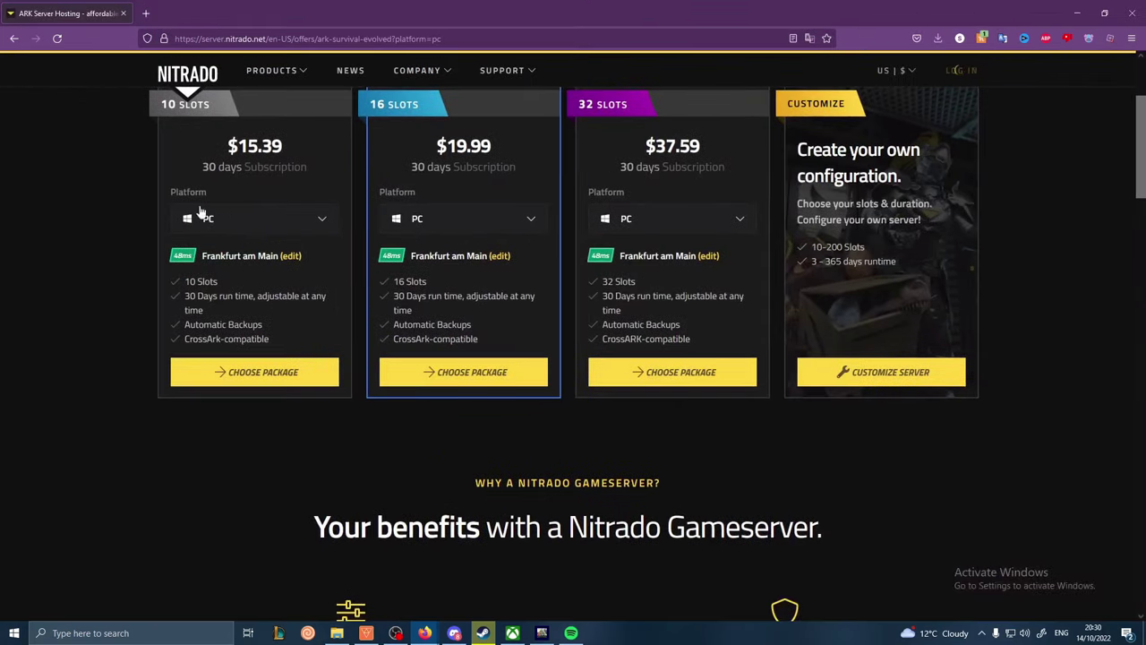
scroll(200, 211, up, 2)
click(234, 340)
right_click(231, 401)
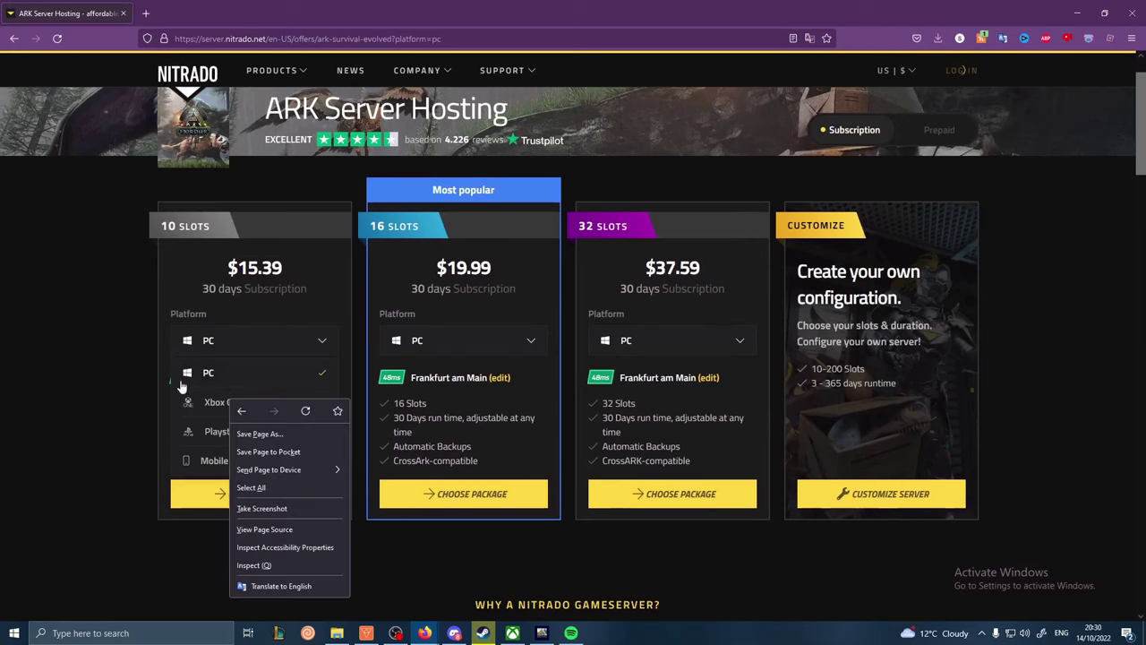
key(Escape)
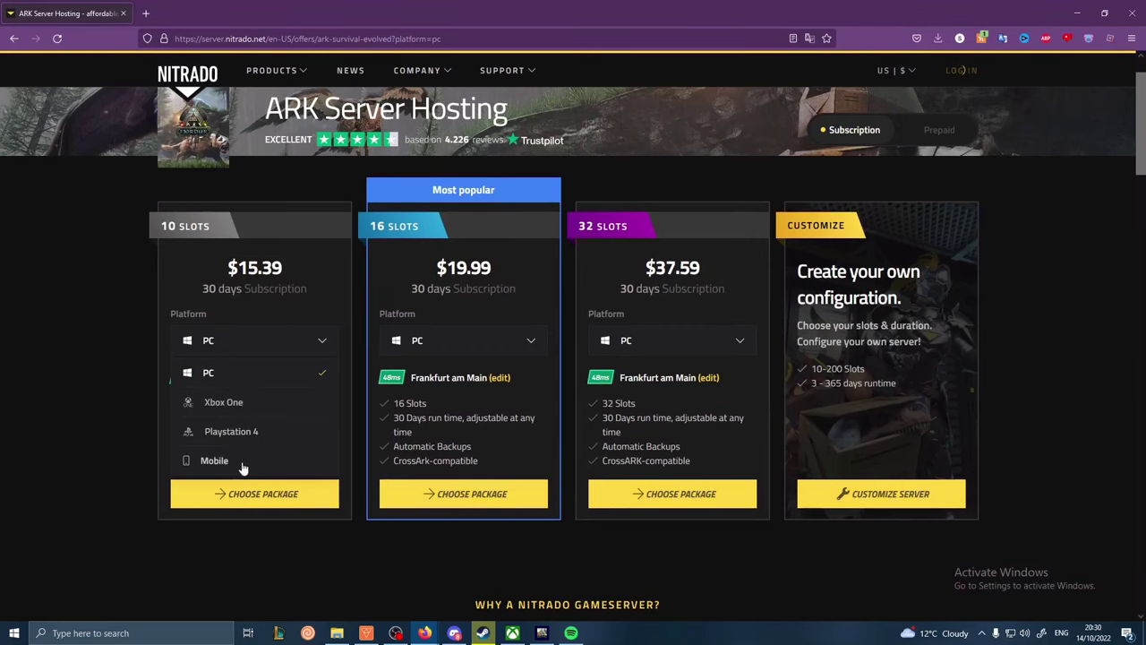
click(220, 461)
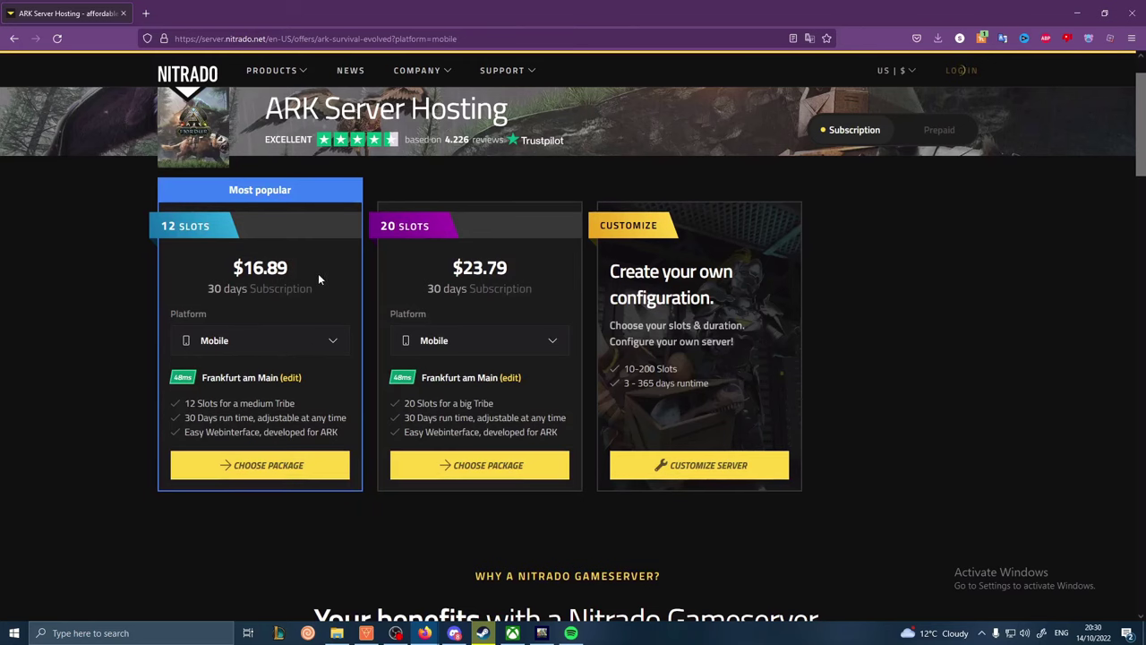
- Highlight the 12-slot Mobile package's price and switch the platform to Xbox One
drag(317, 280, 231, 272)
click(256, 352)
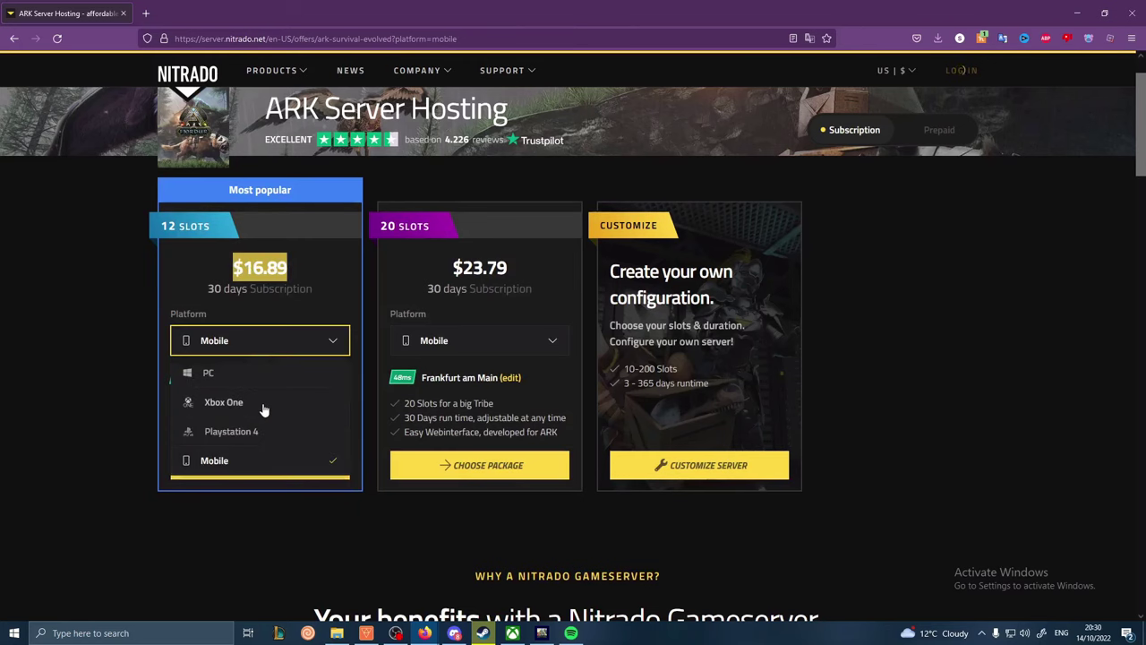
click(245, 405)
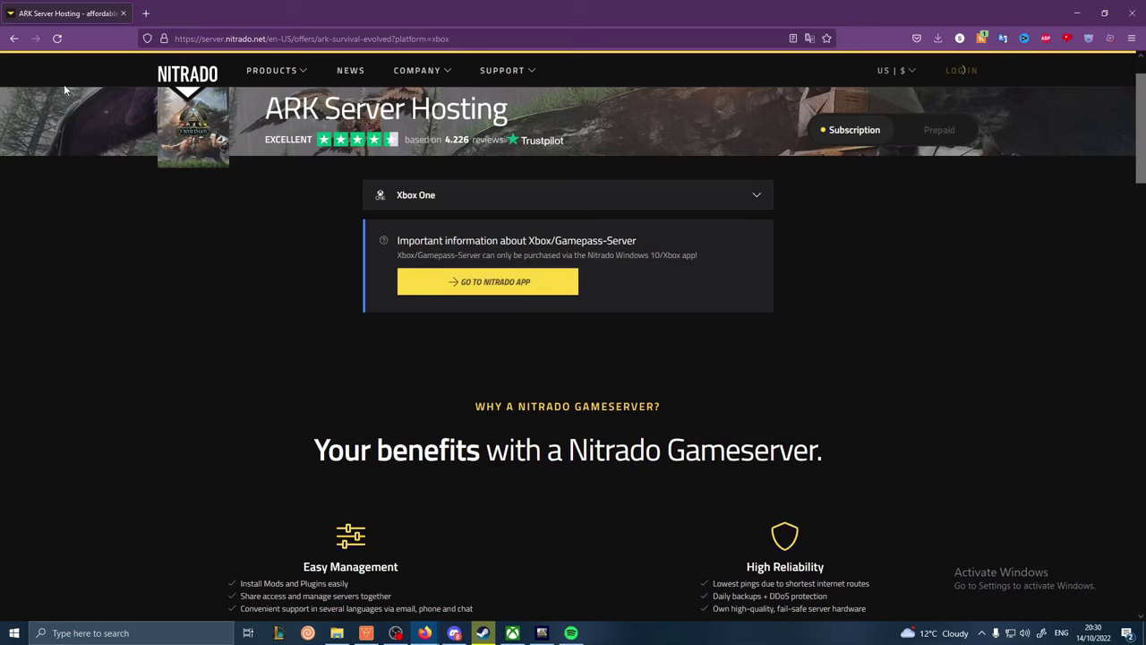
- Go back to Nitrado's games overview, reopen the ARK: Survival Evolved (PC) packages, and close the hosting page after viewing them
click(14, 39)
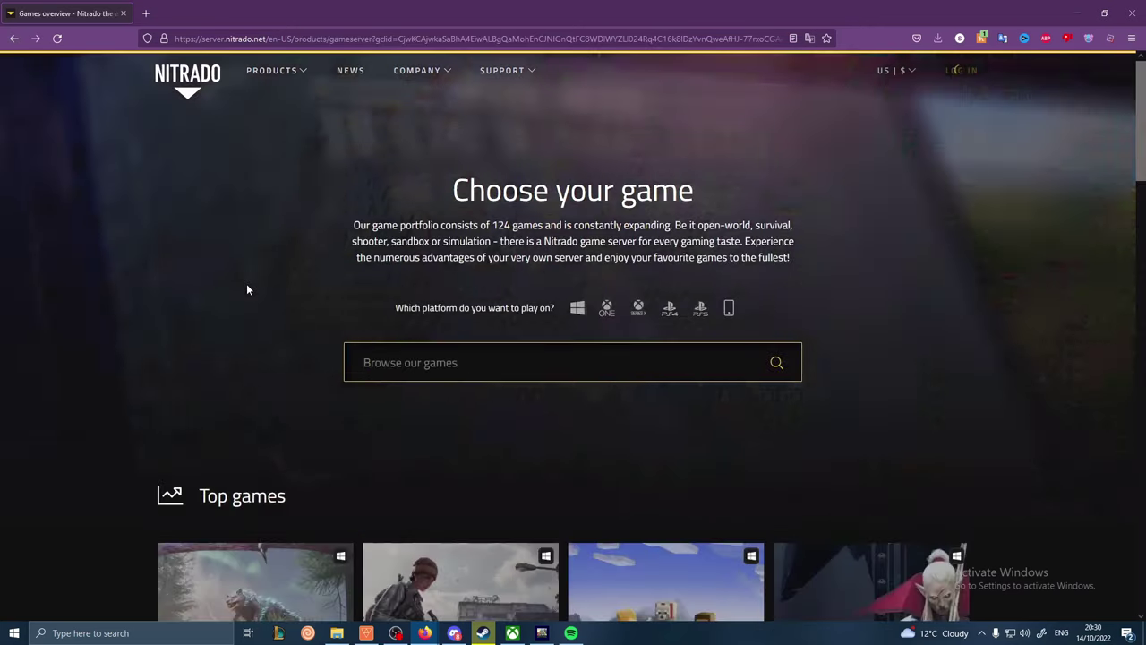
scroll(249, 291, down, 5)
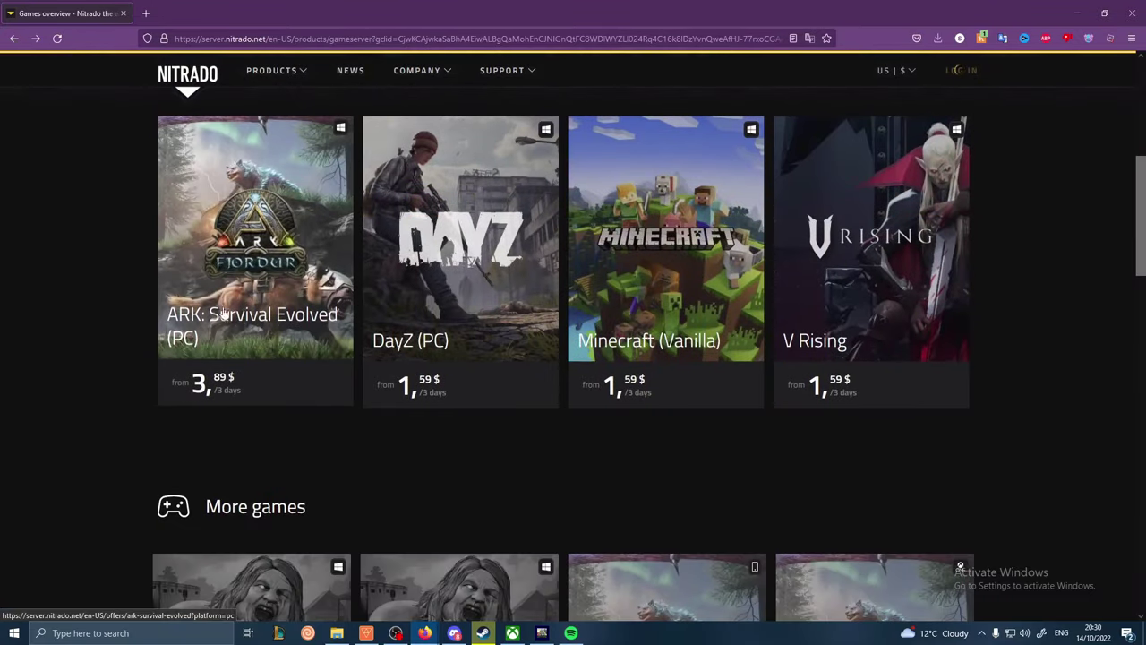
click(200, 385)
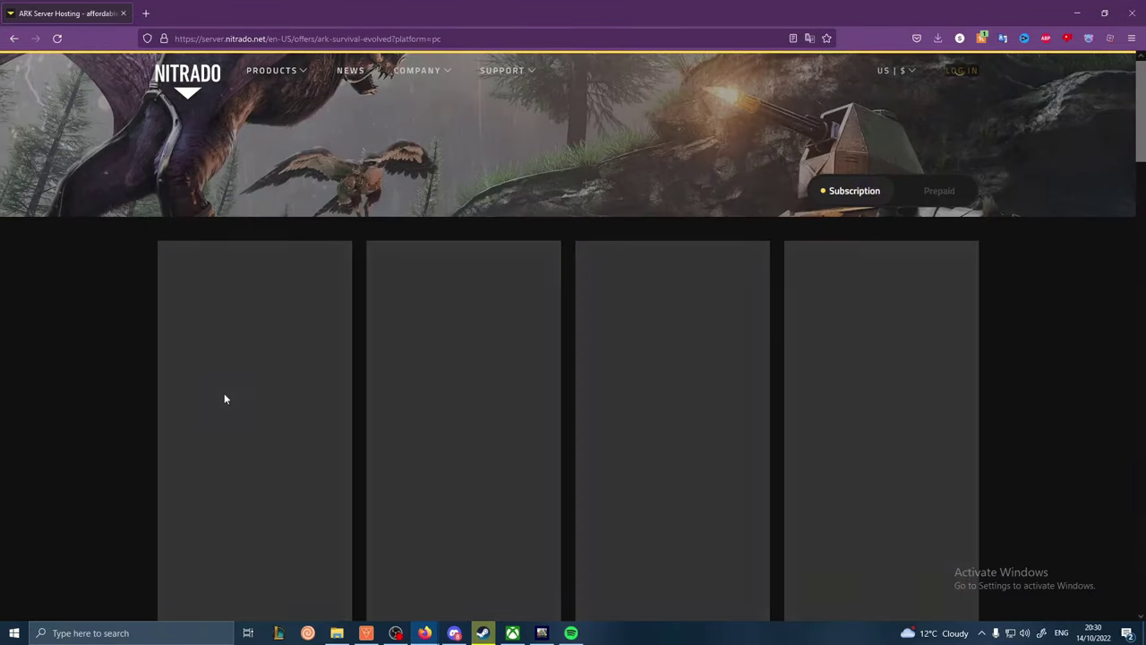
scroll(259, 365, up, 2)
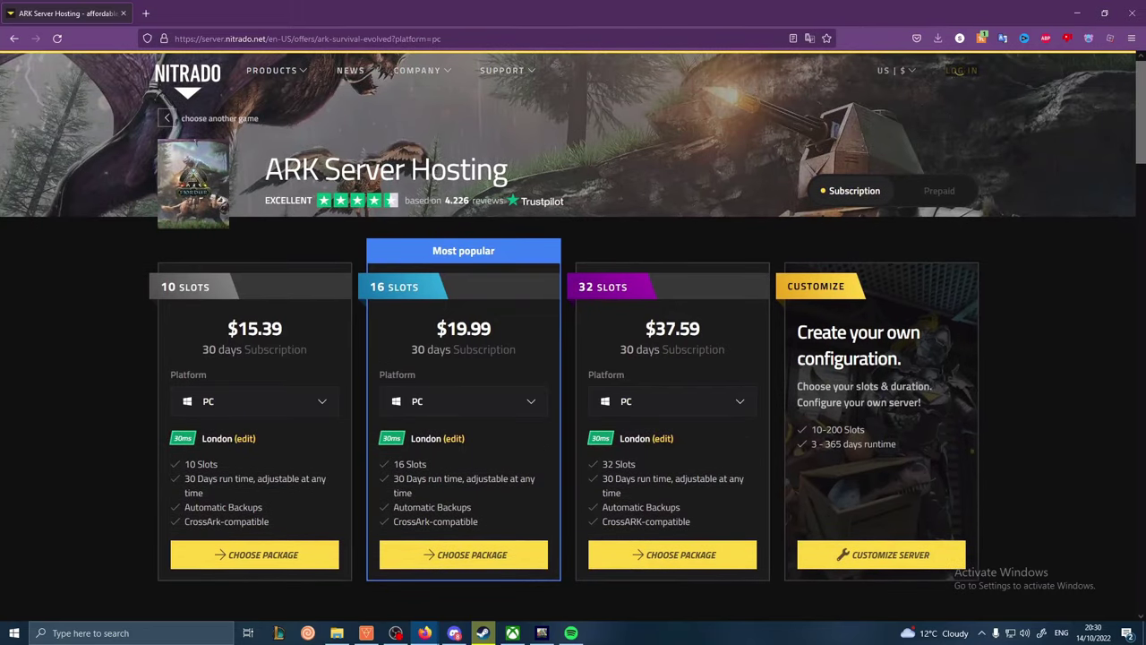
click(395, 633)
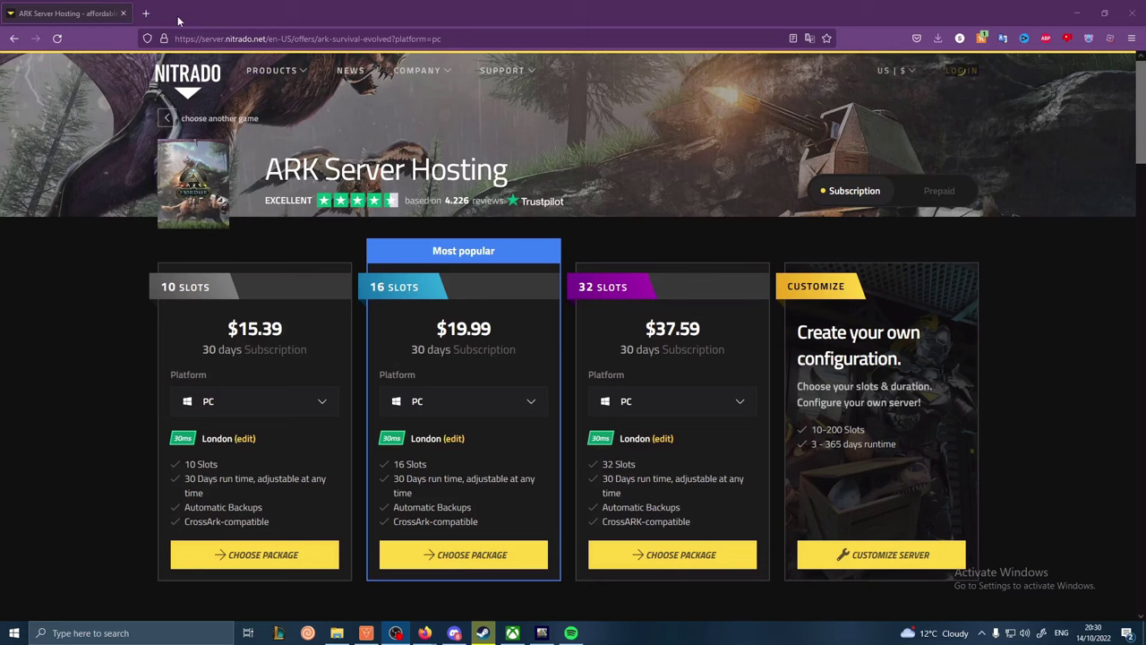
click(126, 13)
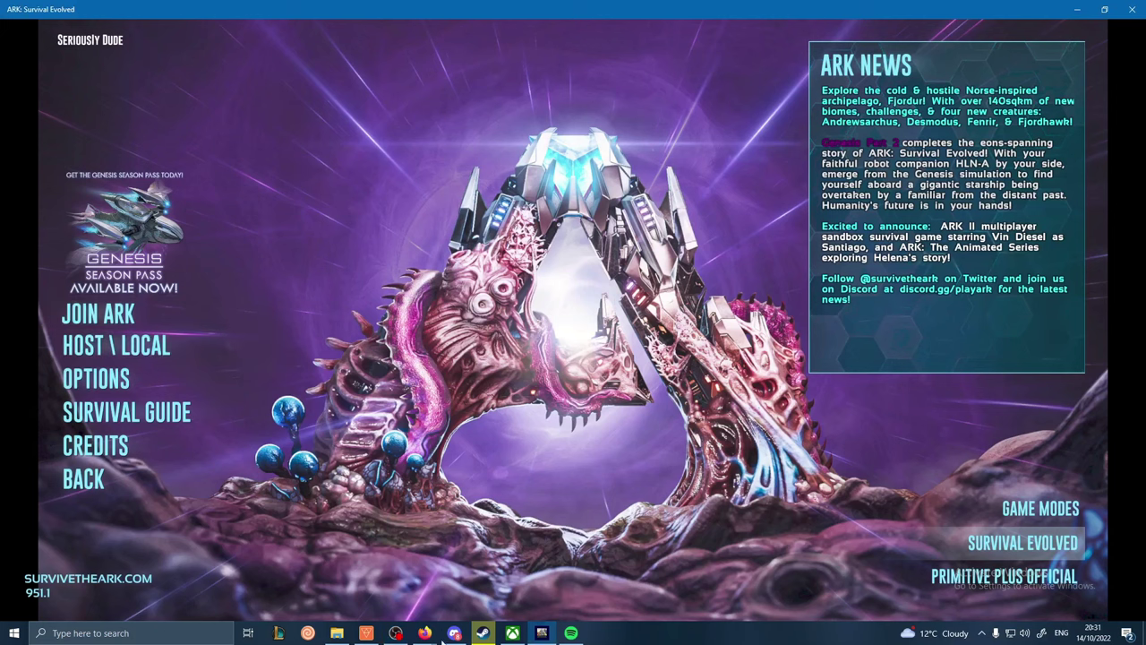
- Switch to Steam and open the Add a Friend page from the profile's friends list
click(482, 632)
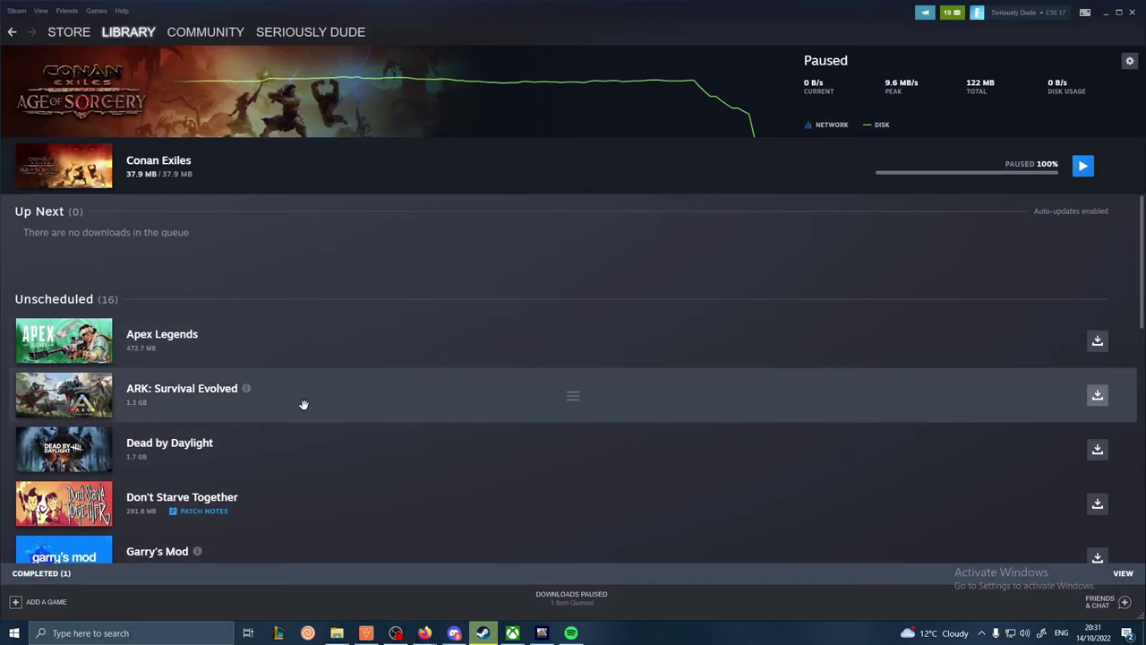
mouse_move(283, 34)
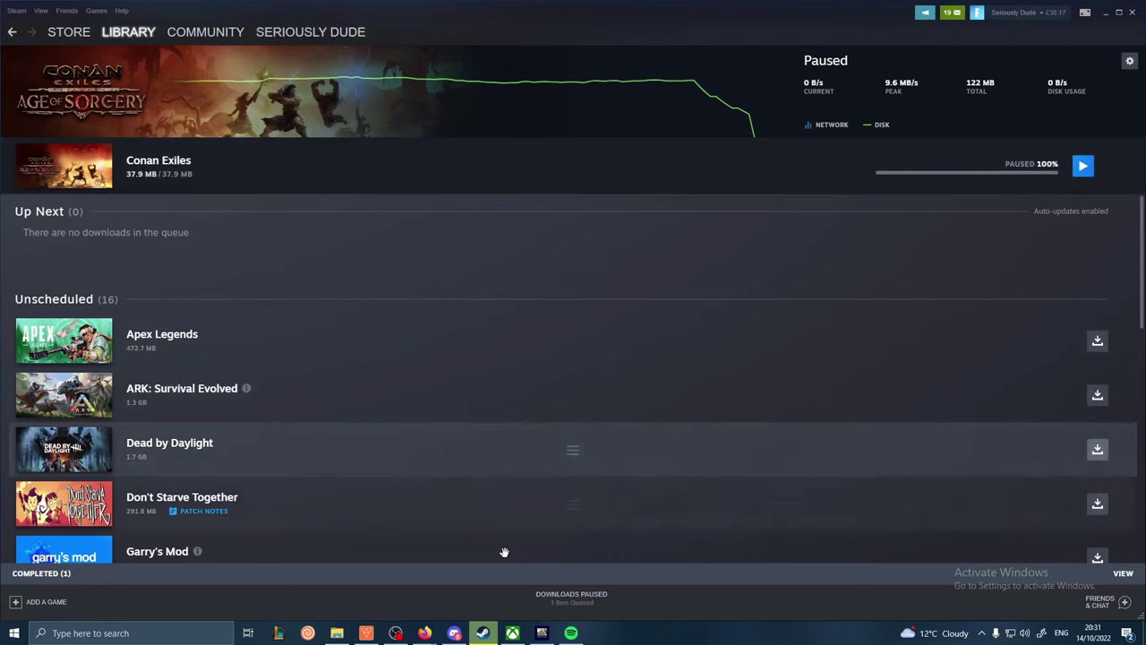
mouse_move(555, 633)
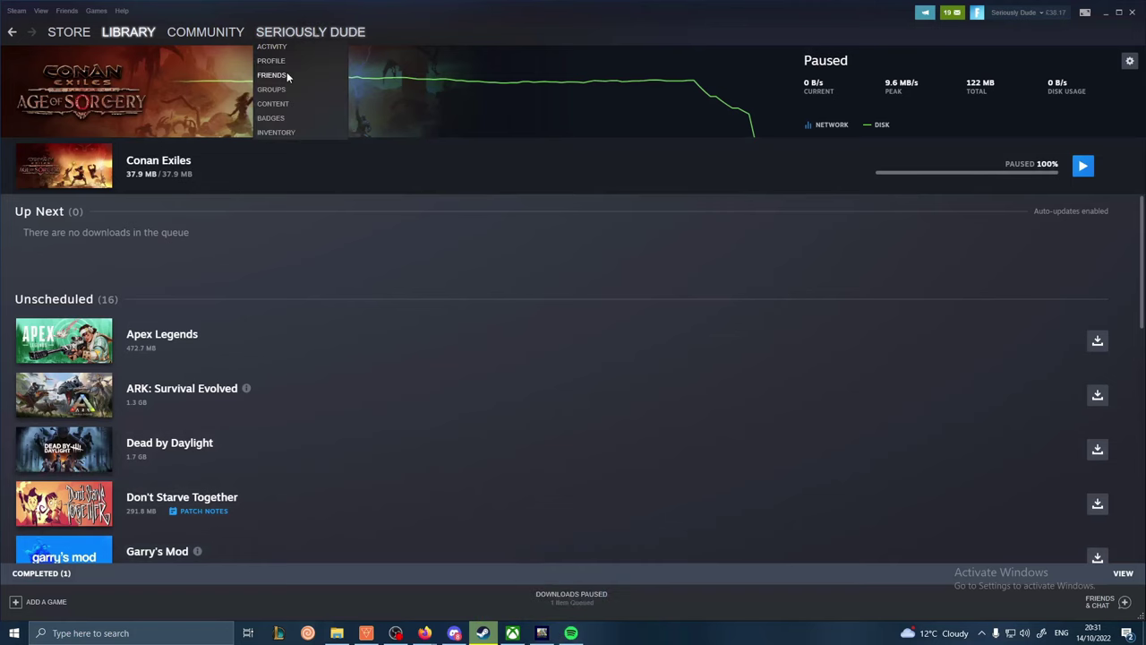
click(287, 75)
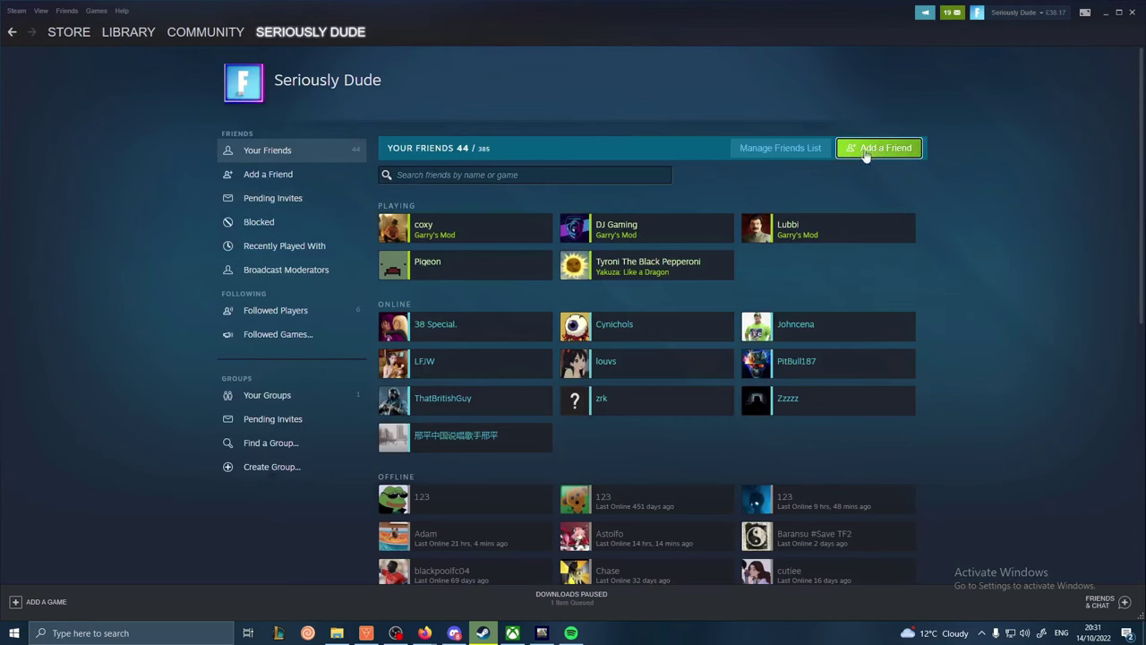
click(912, 146)
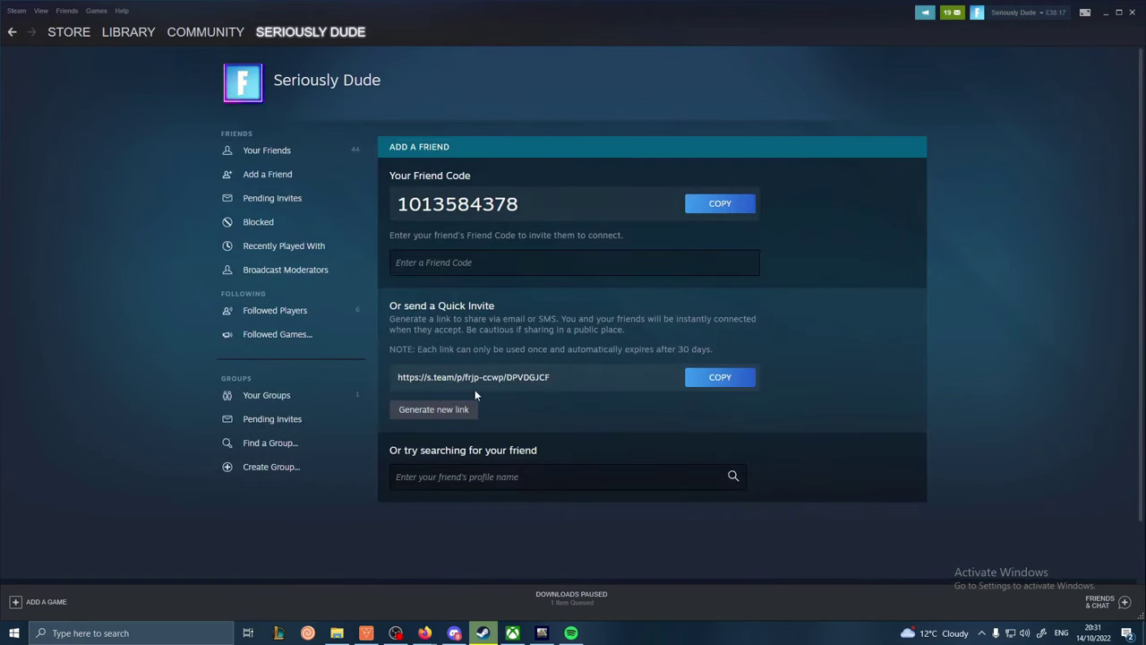
- Highlight the account's friend code and return to ARK: Survival Evolved in the library
double_click(398, 193)
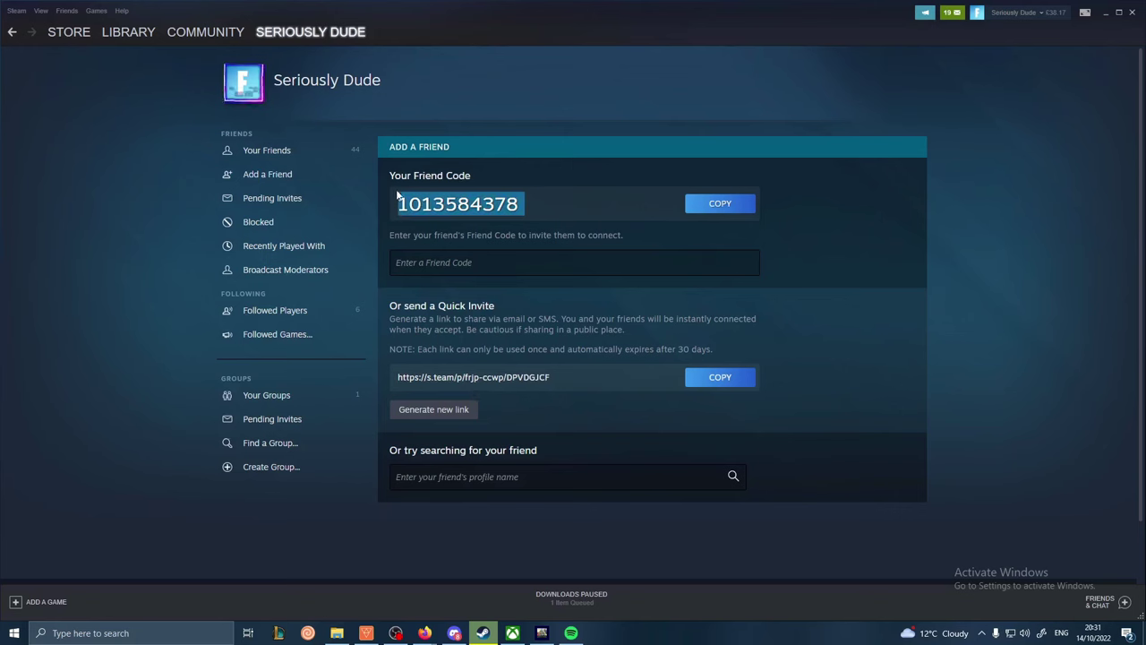
click(456, 128)
click(12, 32)
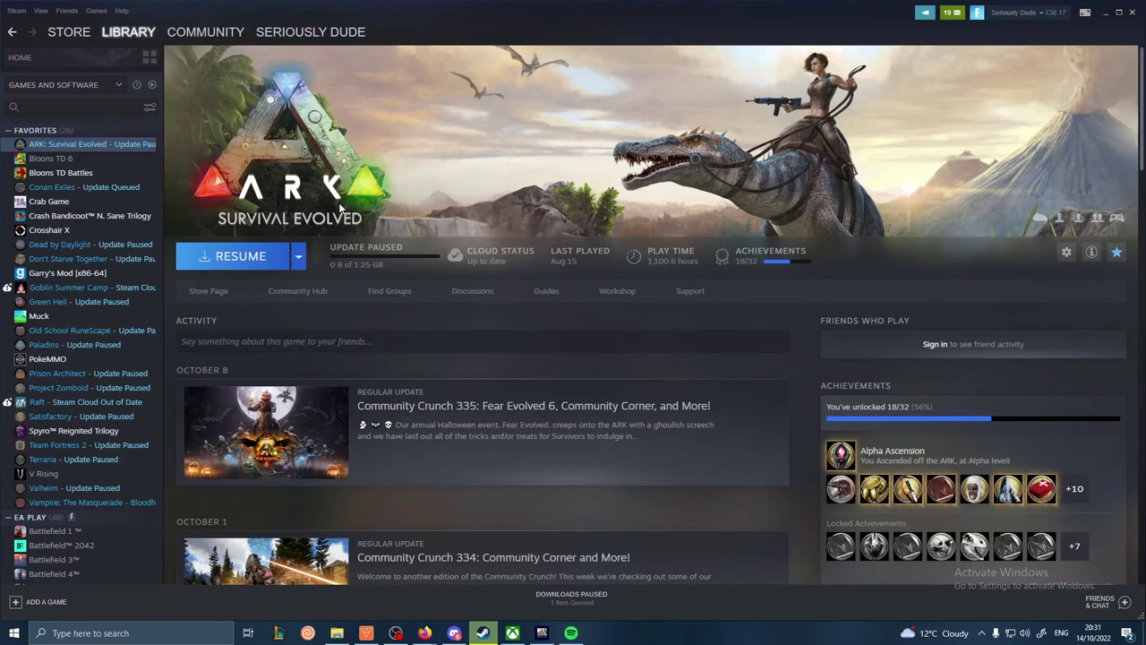
- Open the Steam server browser, reposition its window, and show the favorite servers
click(40, 11)
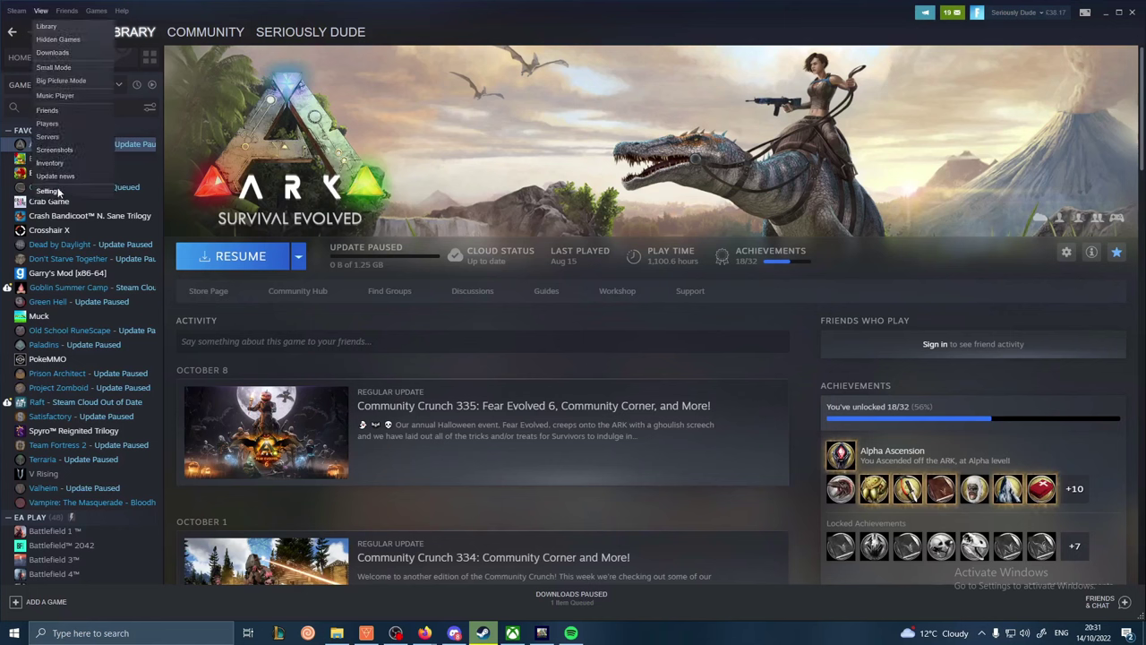
click(47, 137)
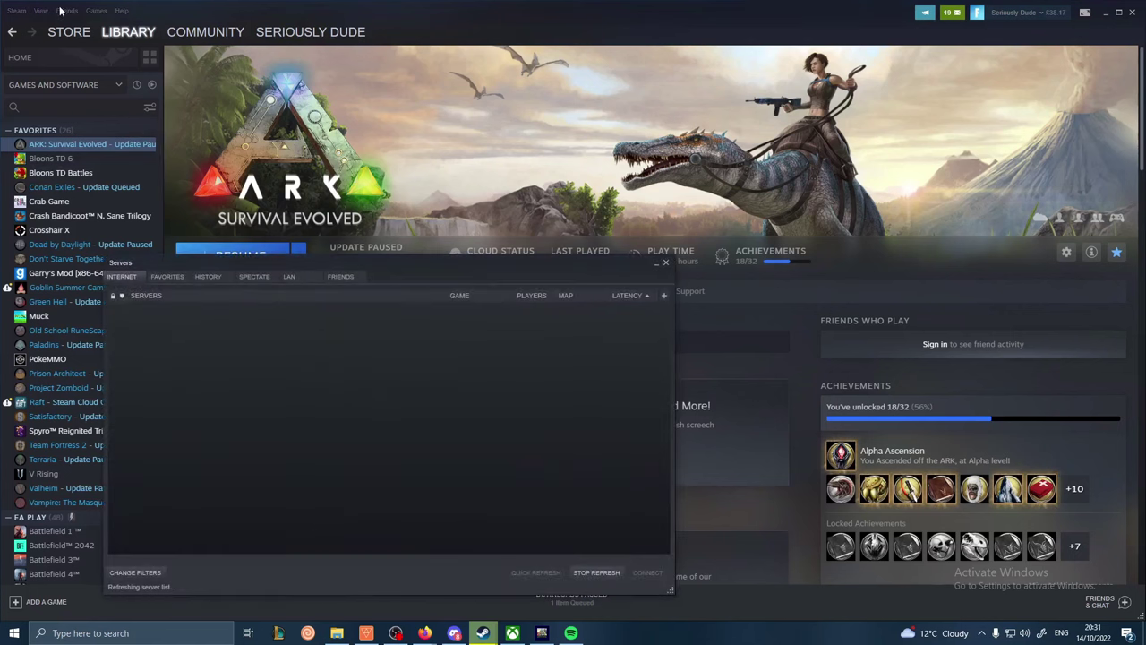
mouse_move(66, 67)
drag(198, 265, 334, 129)
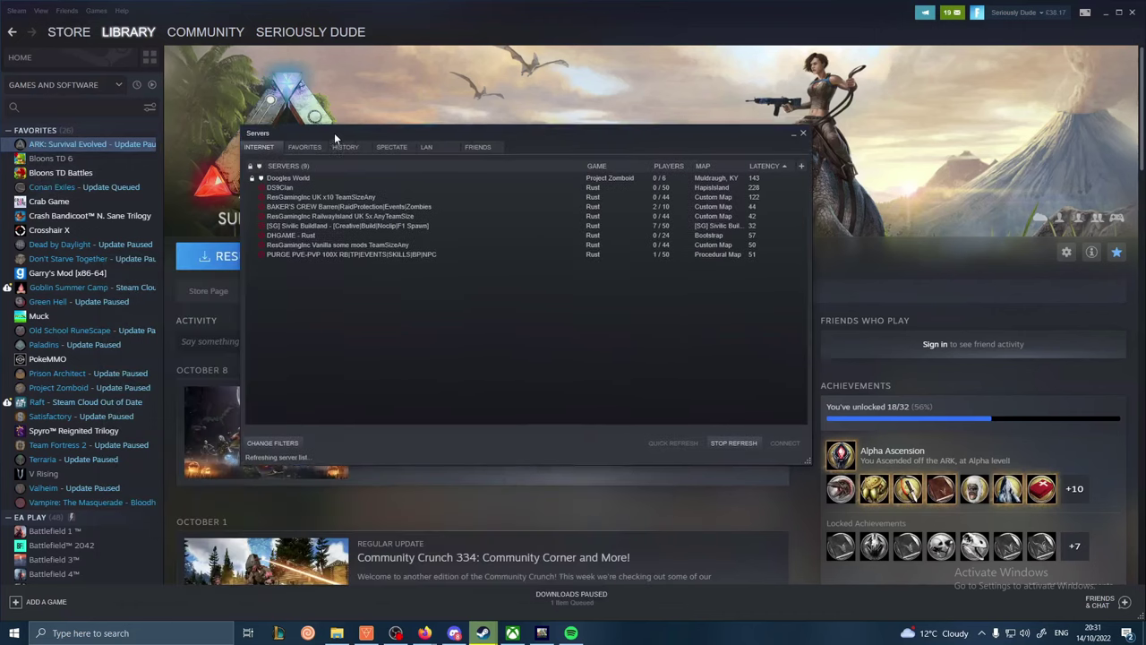
click(297, 144)
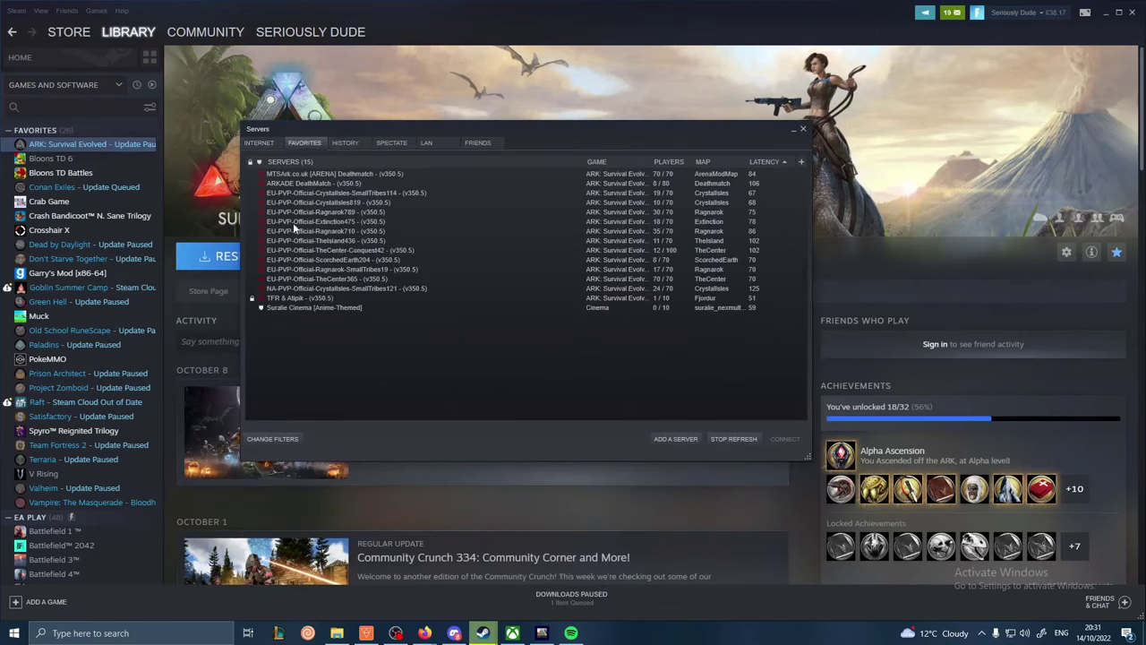
- View the form for adding a server by IP address, dismiss it, and close the server browser
click(675, 438)
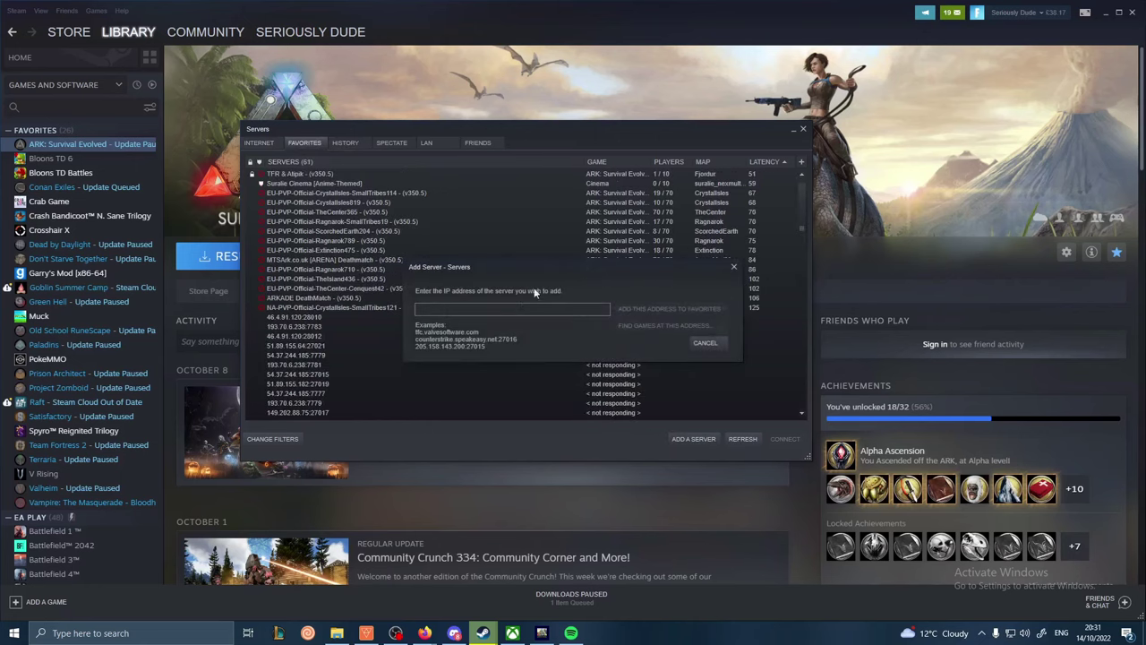
drag(524, 277, 495, 275)
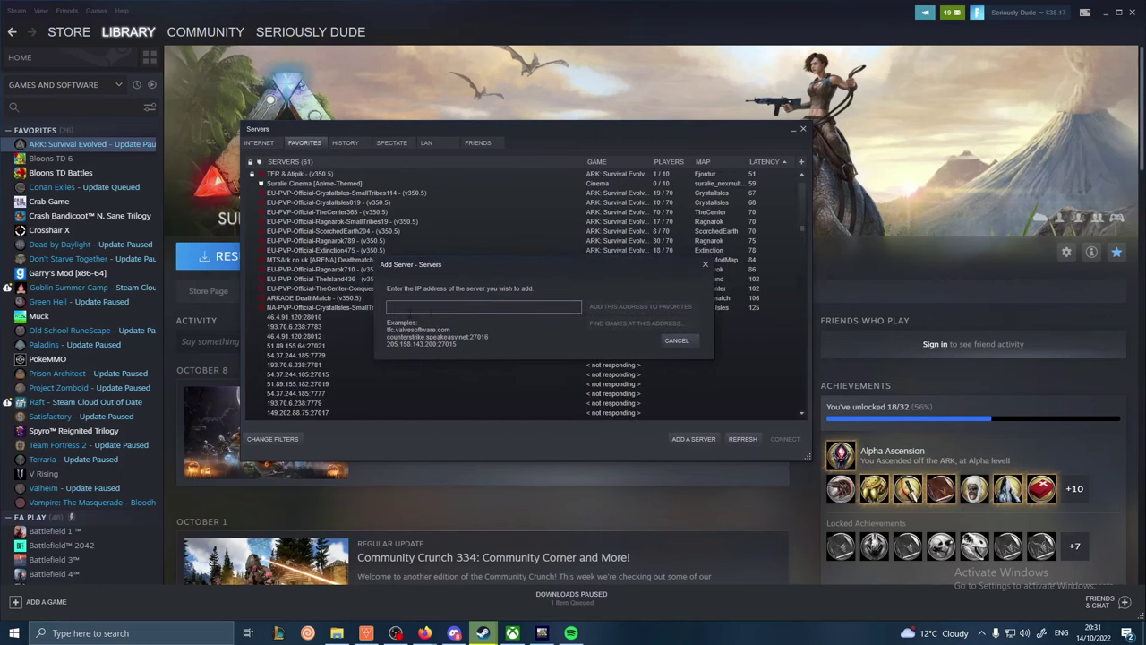
click(704, 266)
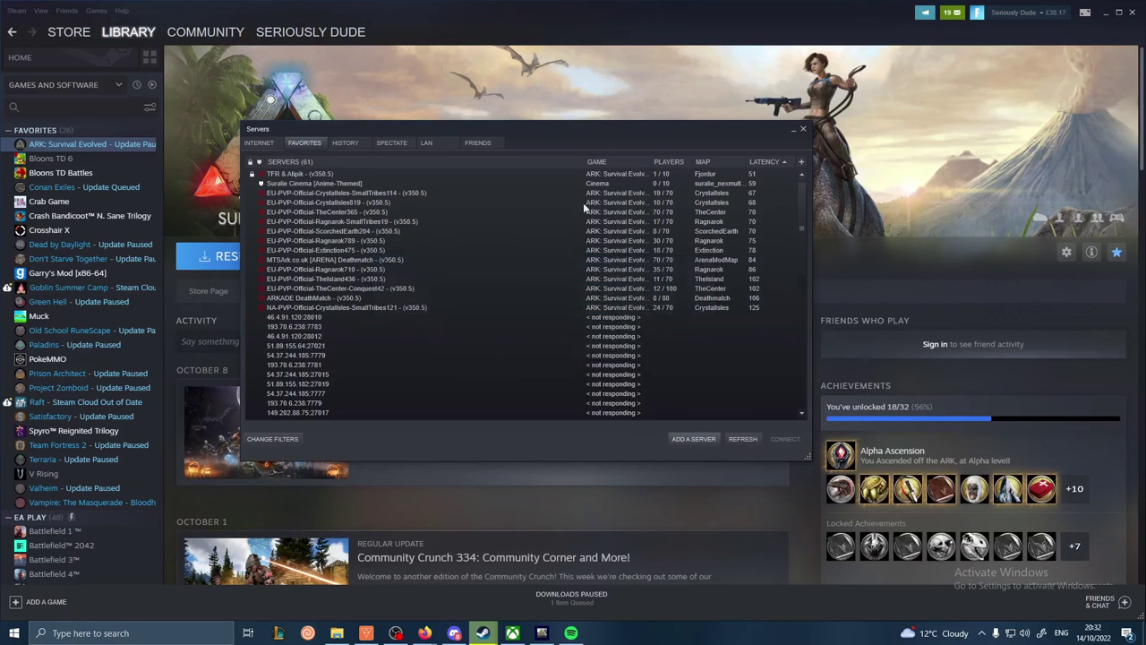
drag(643, 126, 598, 105)
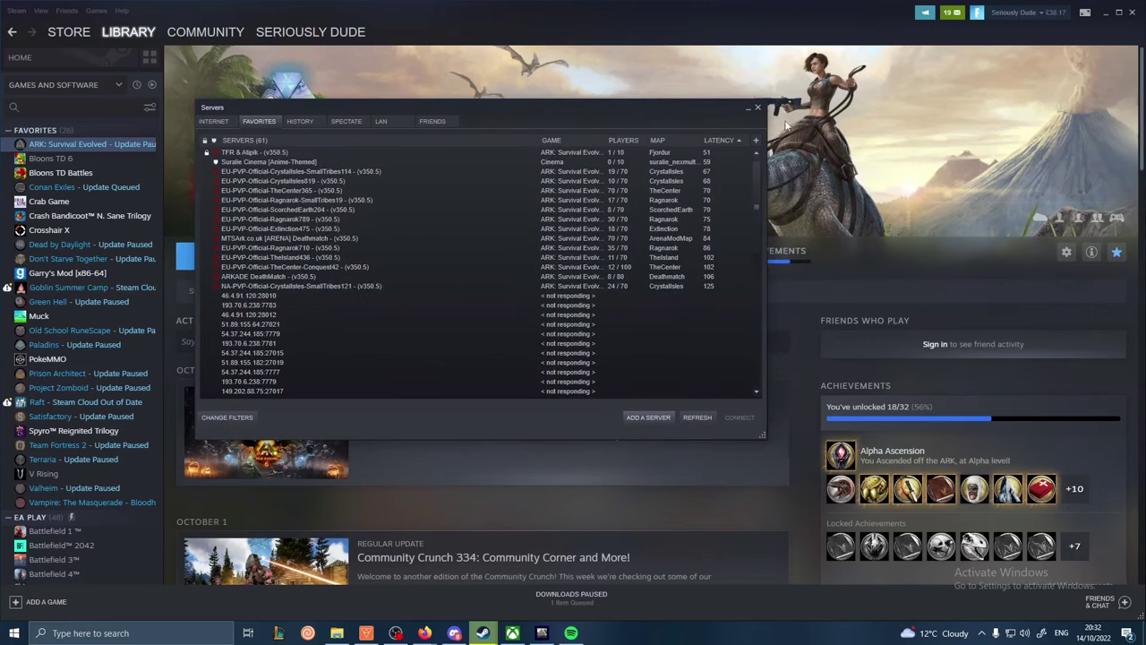
click(757, 108)
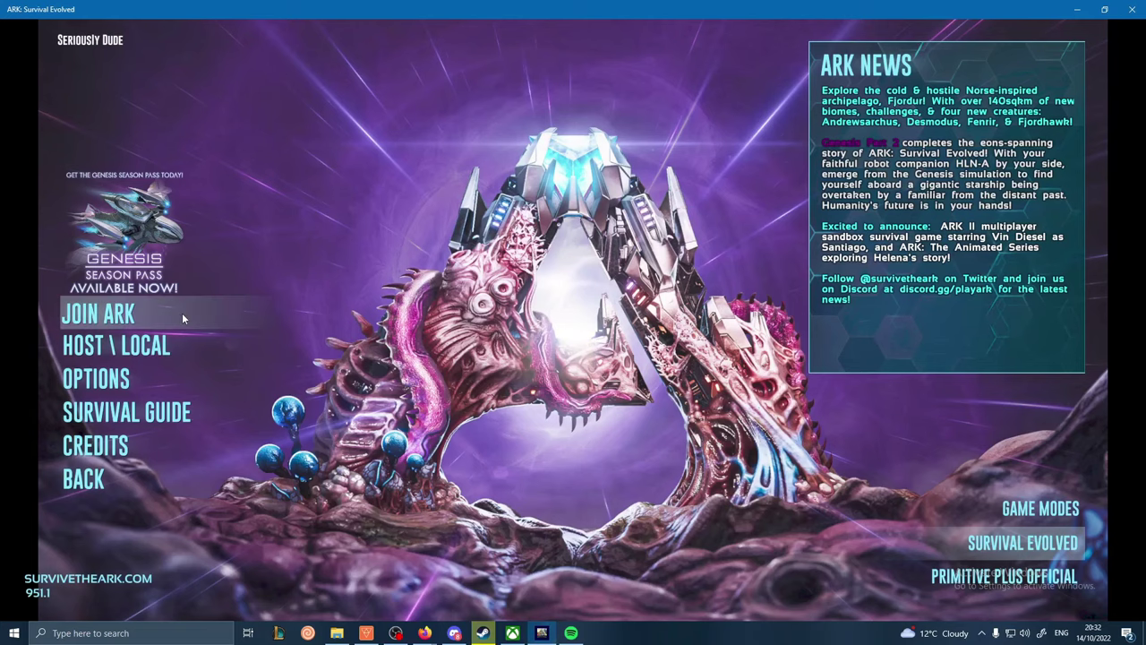
- Open ARK's list of joinable sessions and filter it to Favorites
click(183, 315)
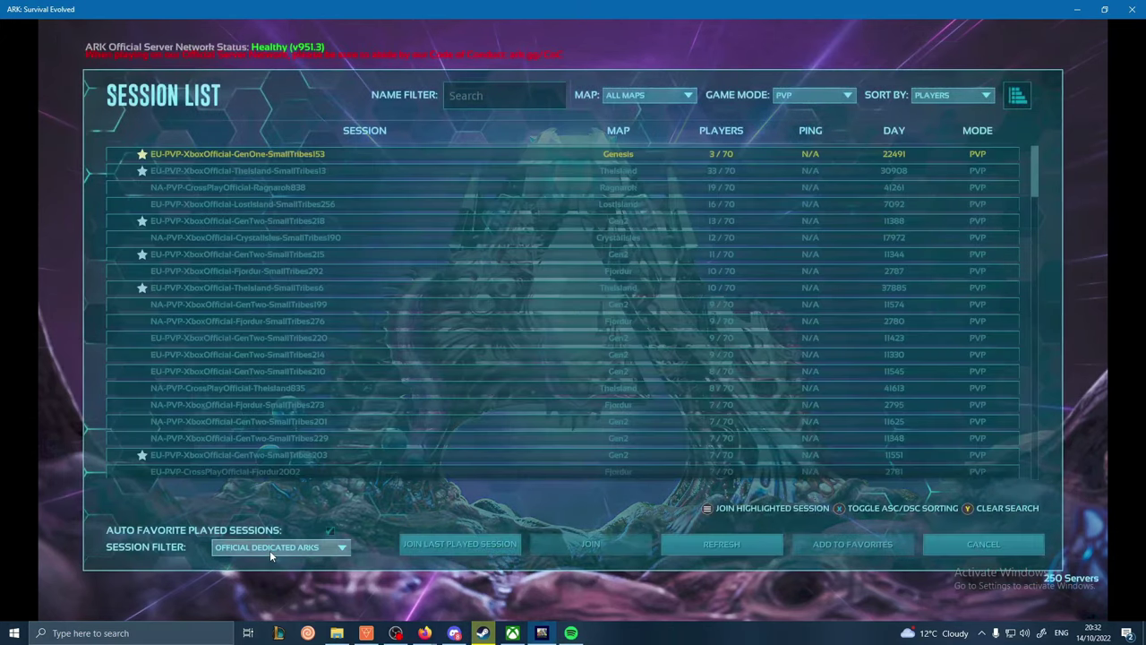
click(269, 548)
click(253, 598)
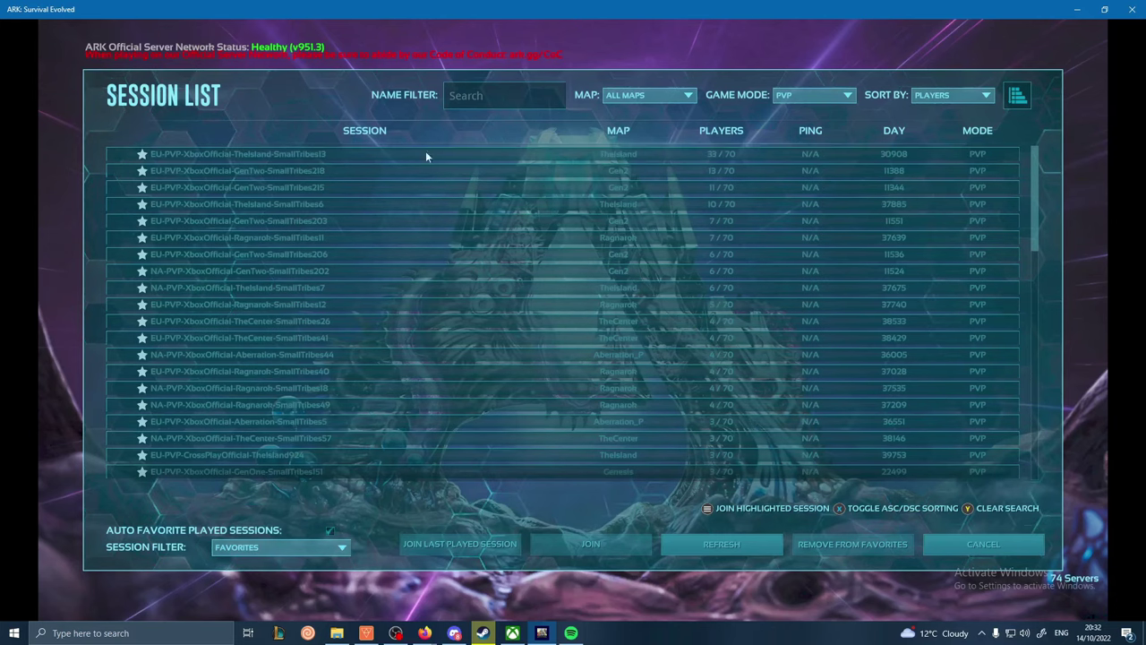
- Switch to Steam, reopen the server browser, and look through the favorite servers
click(483, 633)
click(40, 10)
click(51, 139)
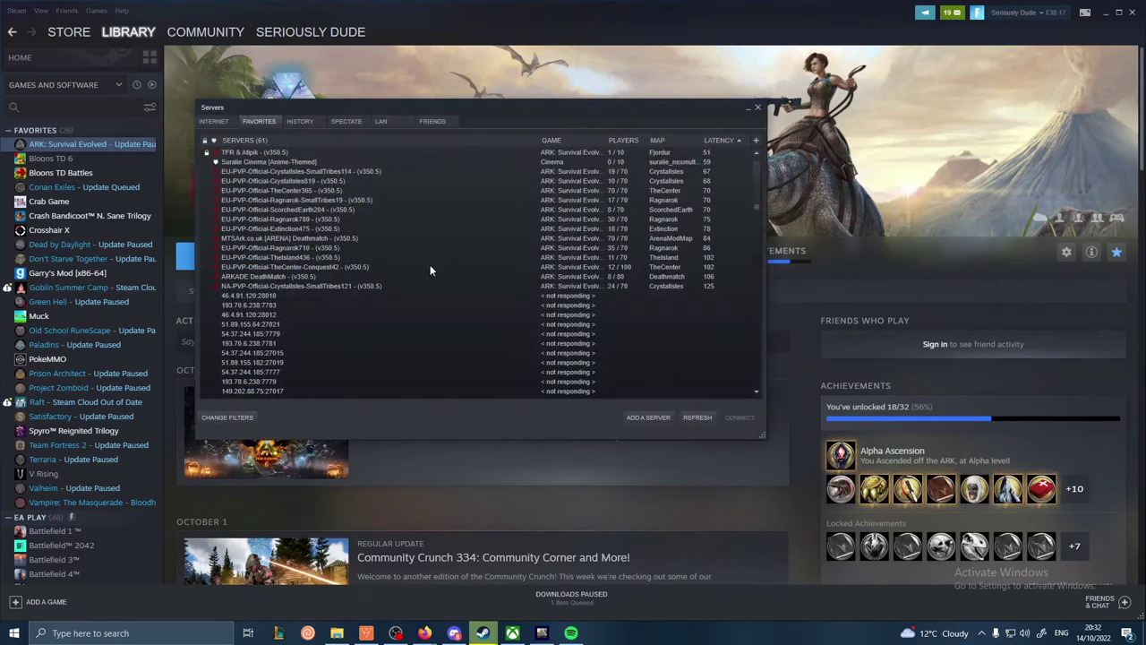
scroll(355, 300, down, 3)
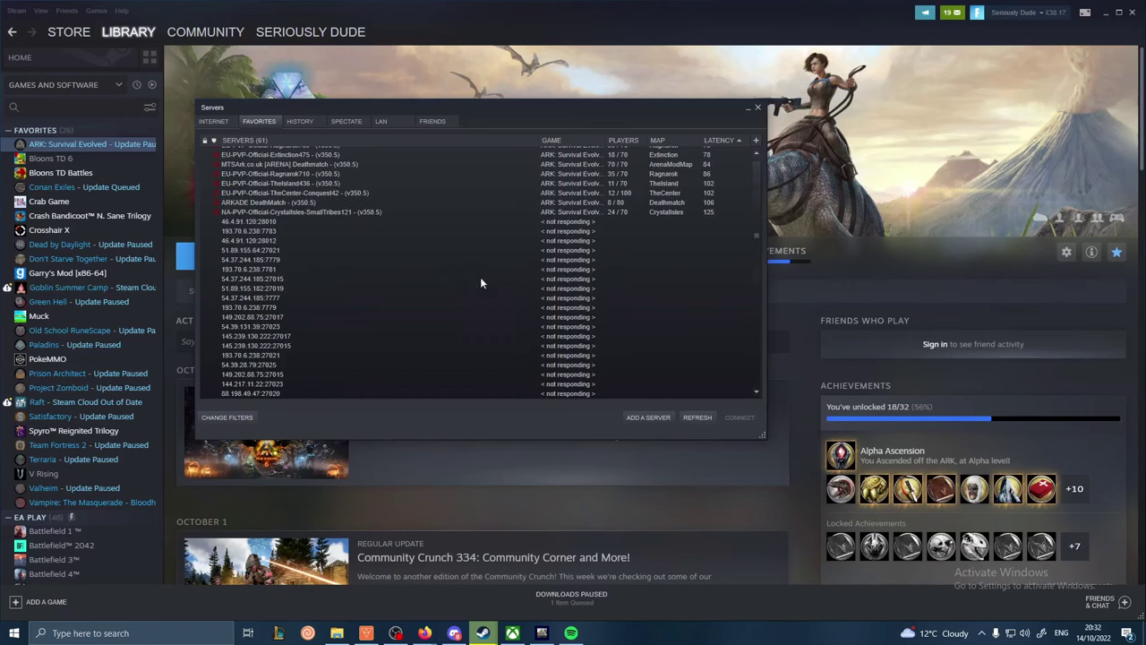
scroll(483, 296, down, 8)
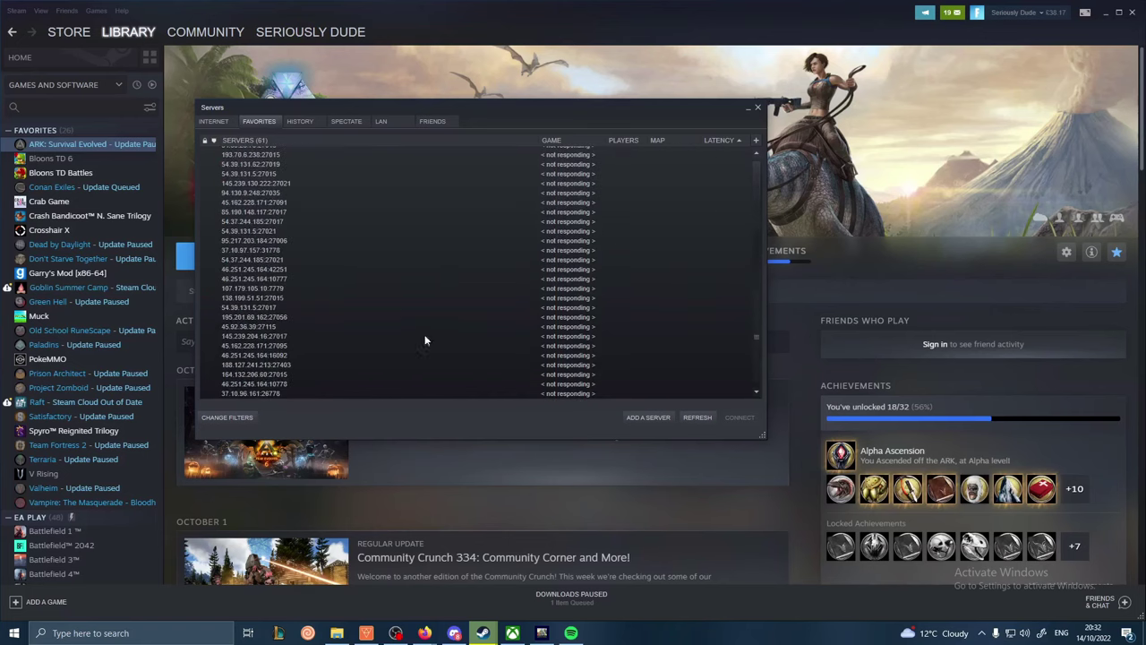
scroll(347, 324, up, 10)
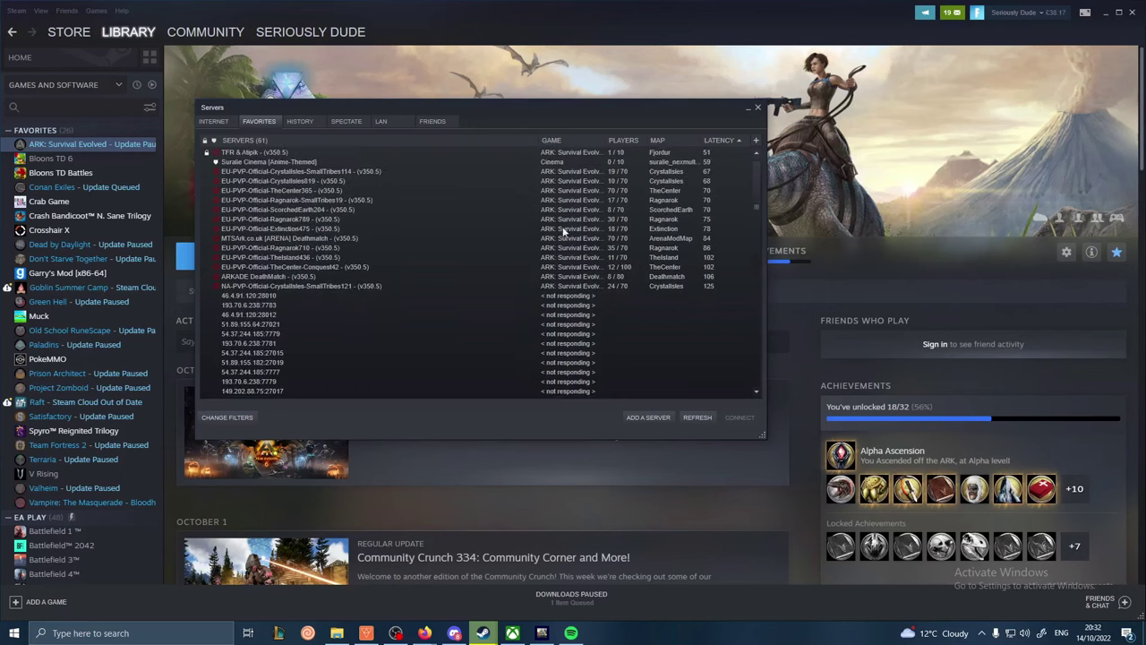
- Switch to ARK's host setup and examine the General rule sliders, from difficulty level through dino count
scroll(350, 266, down, 8)
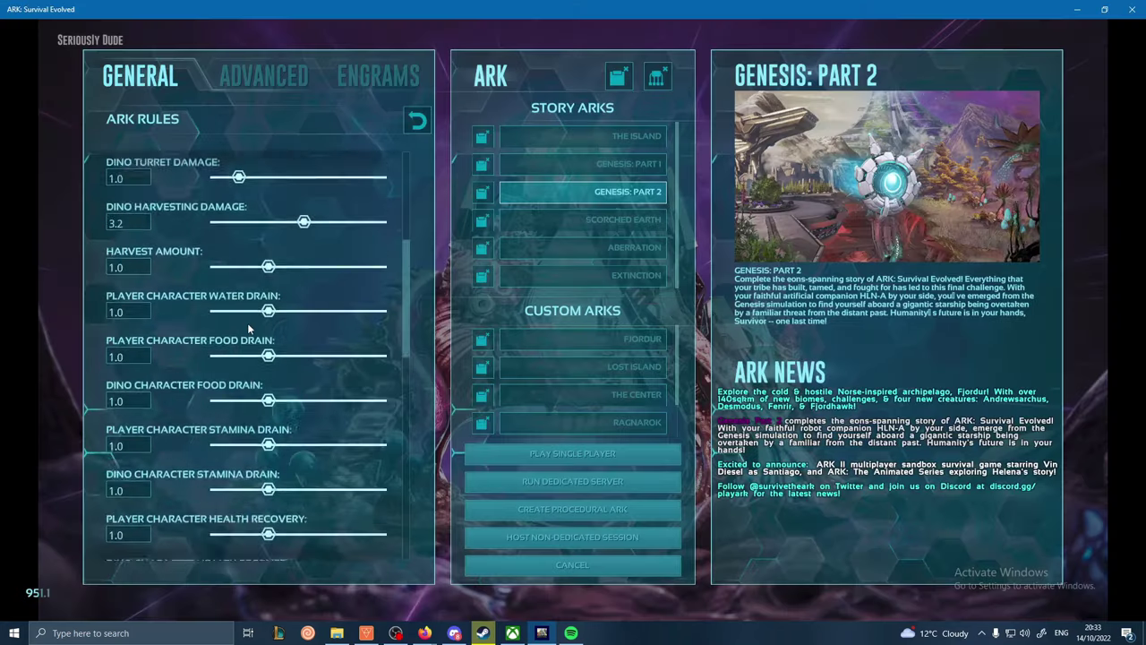
scroll(243, 289, up, 8)
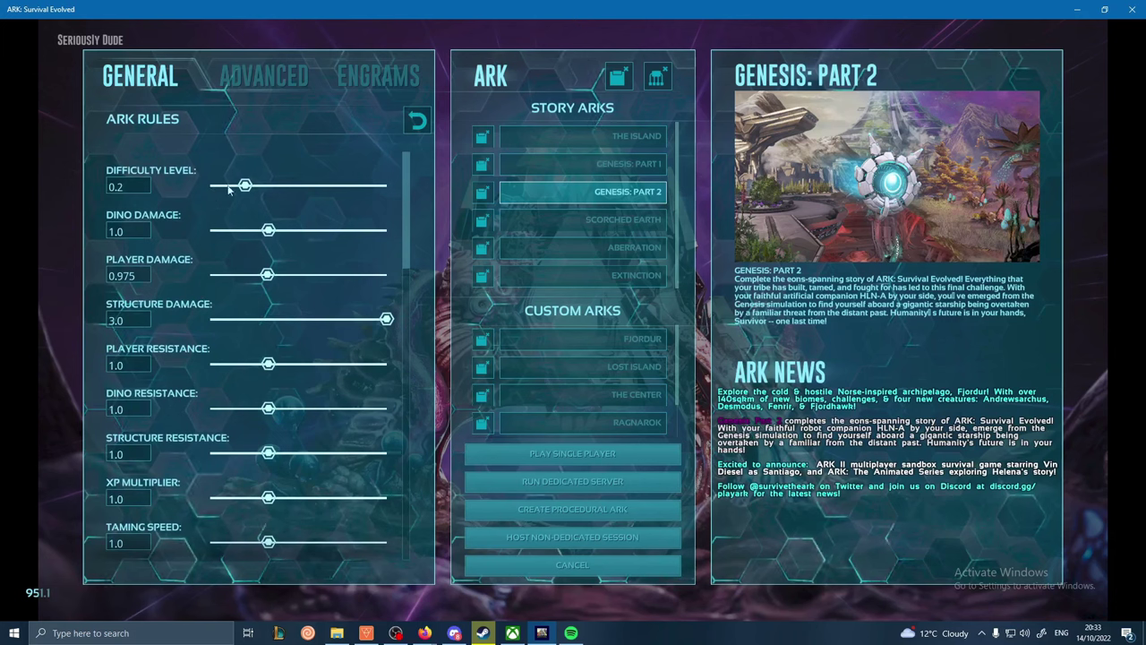
scroll(192, 306, down, 4)
scroll(192, 307, down, 3)
scroll(192, 307, down, 5)
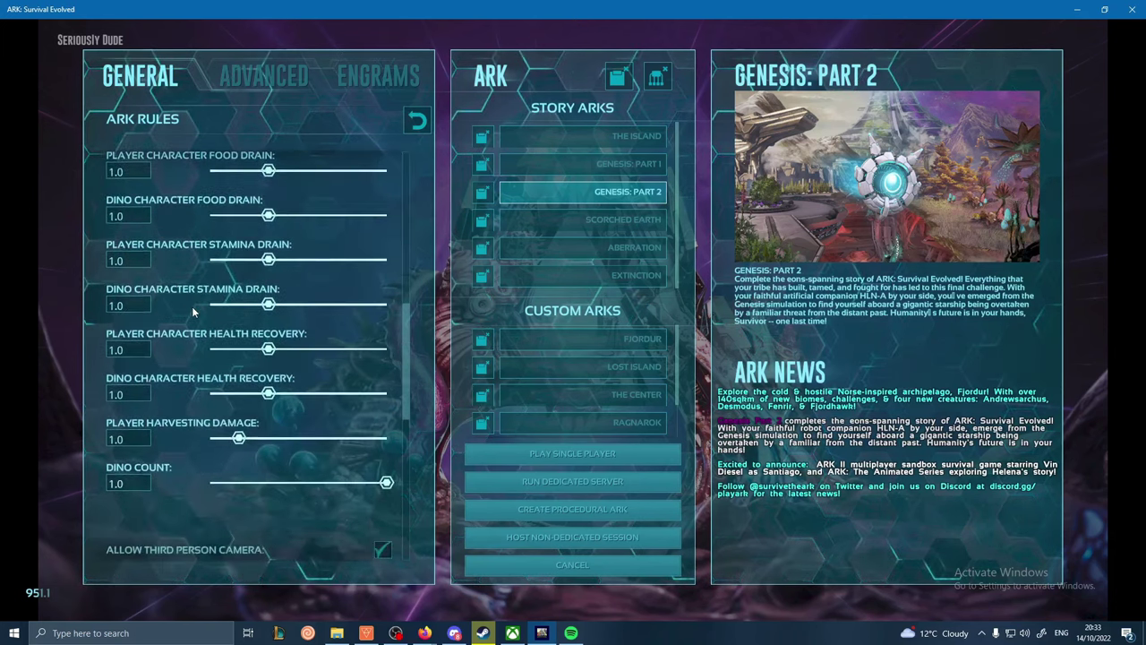
- Look through the General on/off rules, from third person camera to flyer speed leveling, and leave the host setup without starting a session
scroll(220, 407, down, 2)
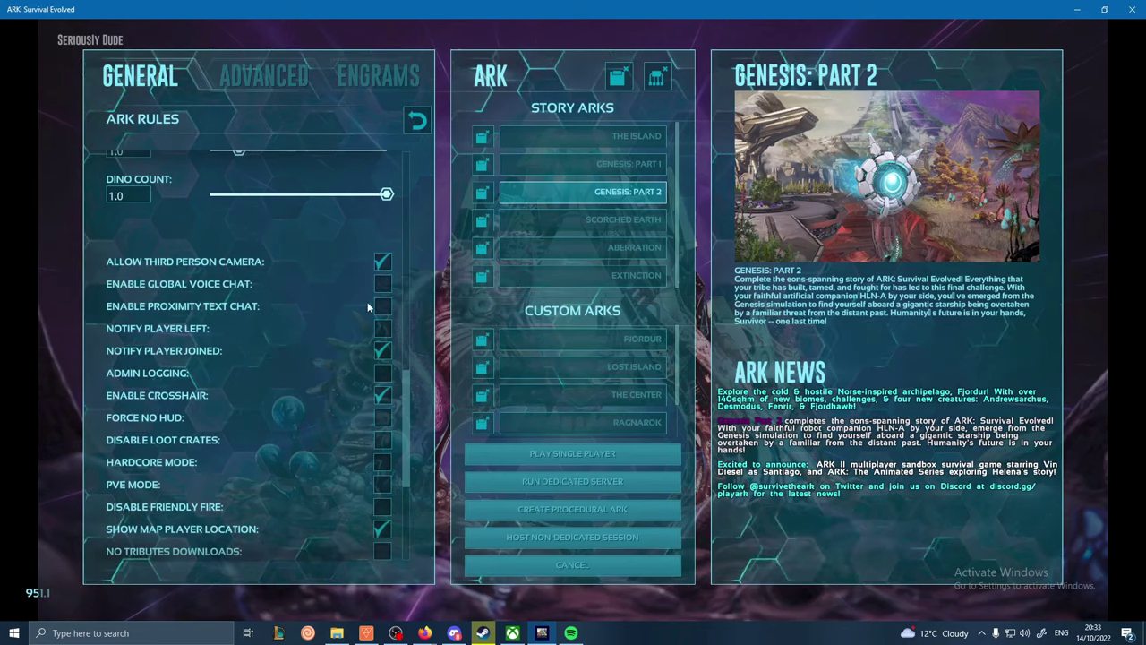
scroll(309, 313, down, 5)
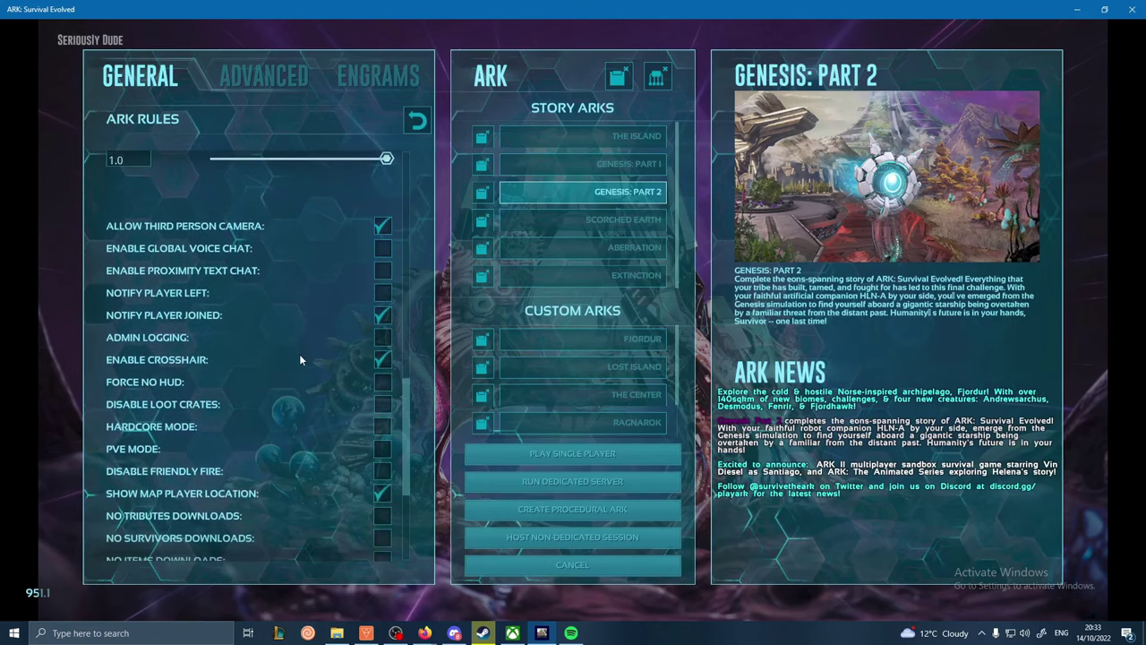
scroll(290, 406, down, 2)
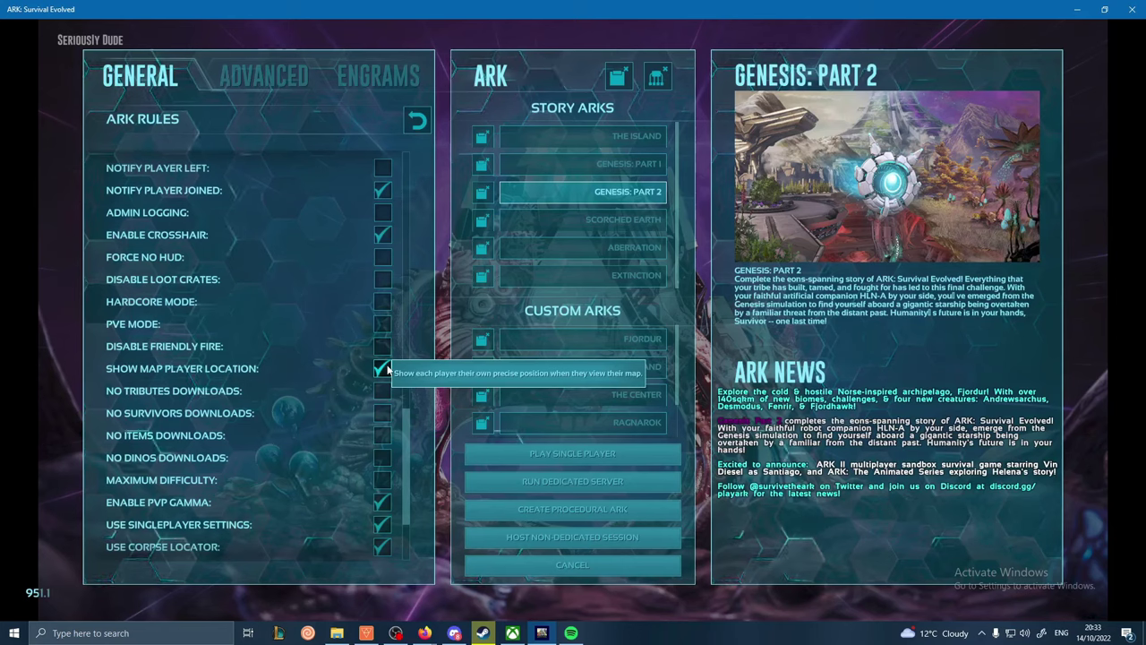
scroll(387, 369, down, 2)
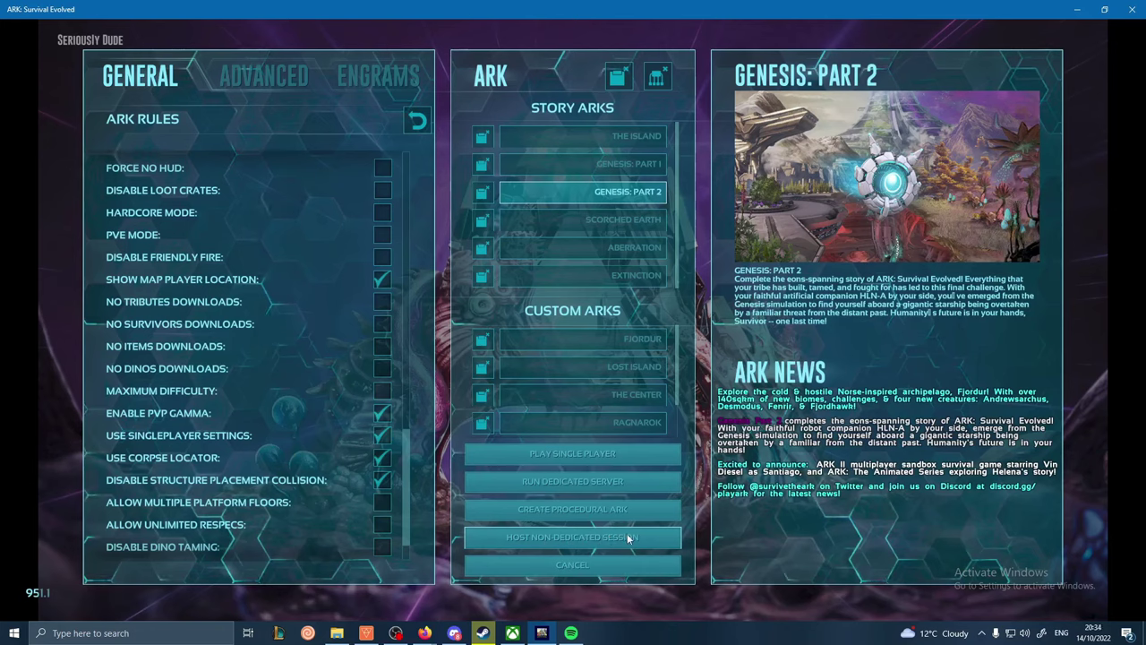
scroll(376, 466, down, 2)
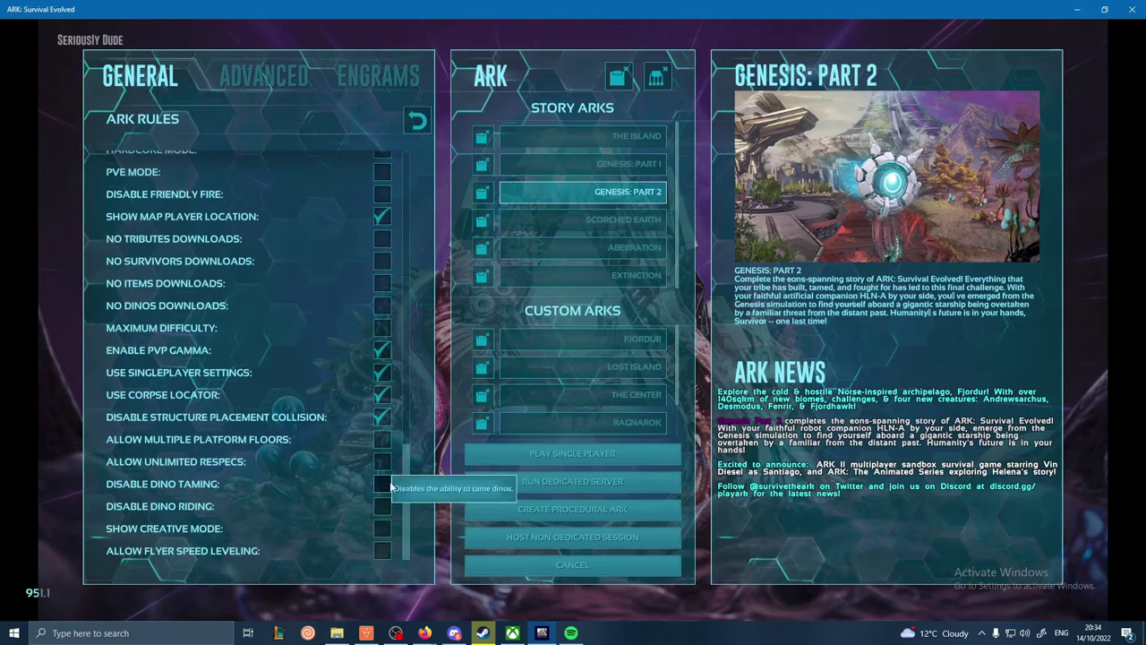
scroll(403, 416, up, 10)
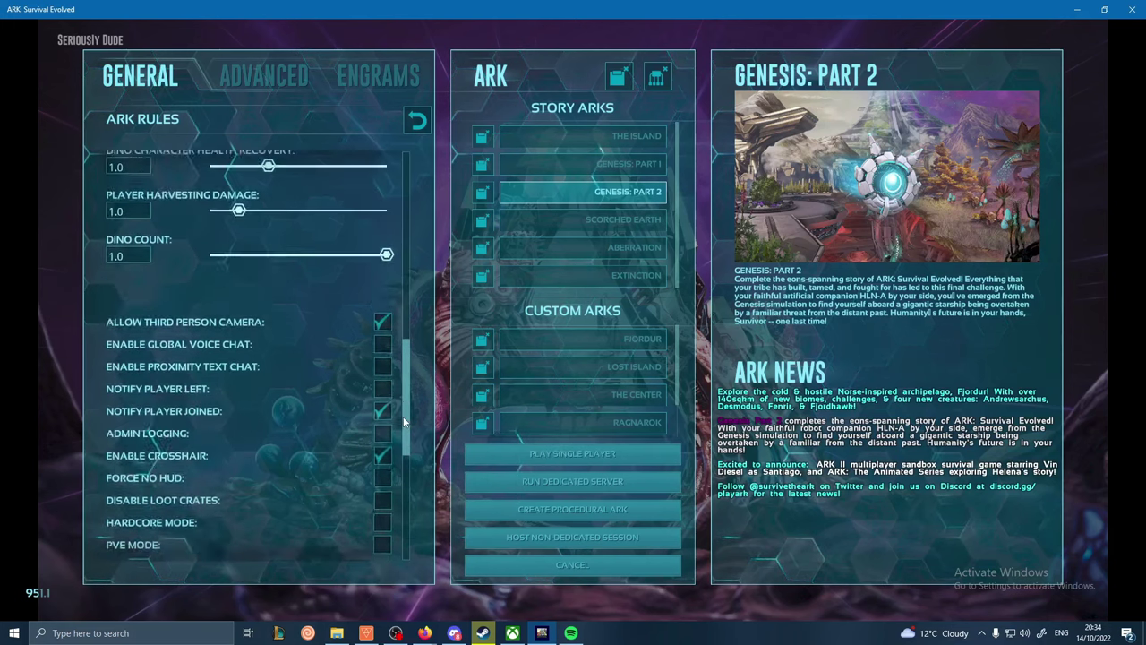
click(492, 565)
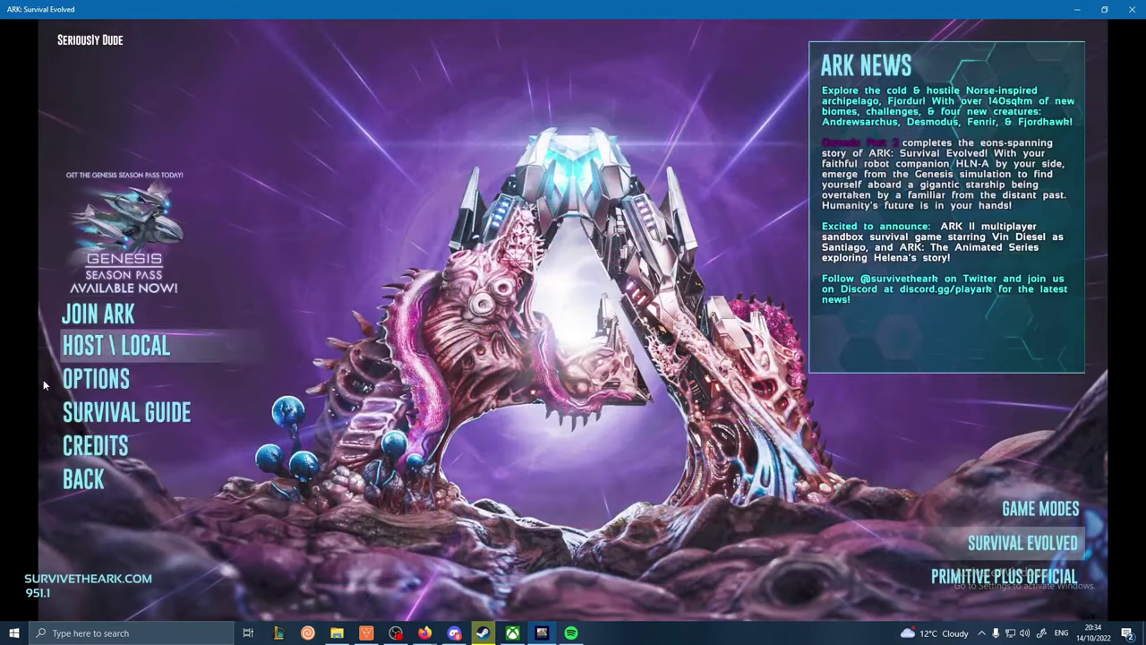